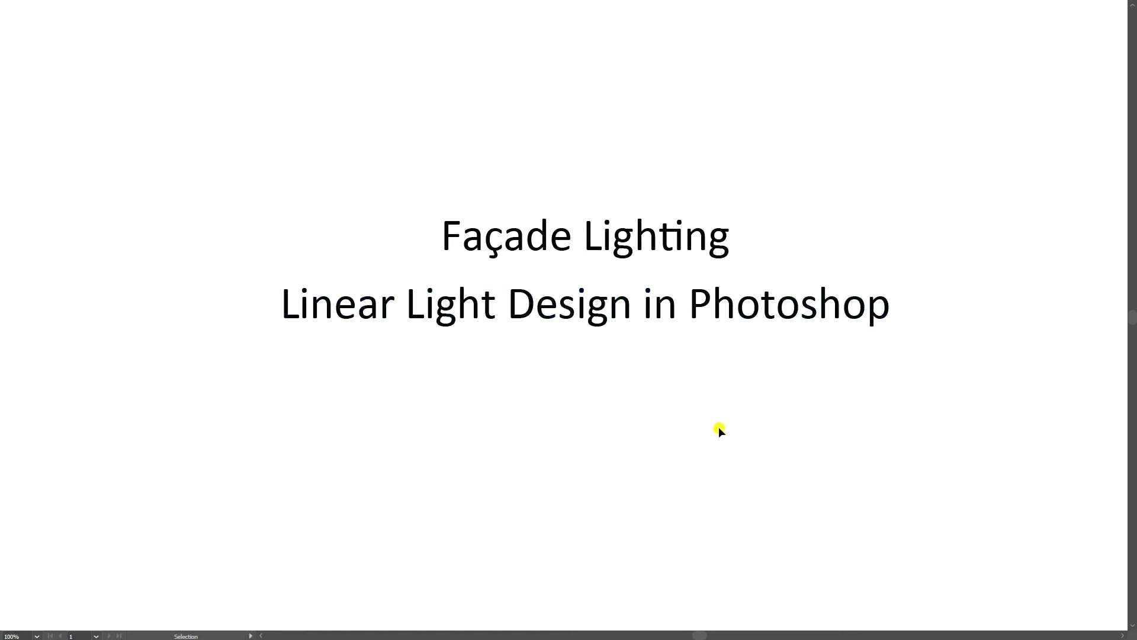
- Switch from the Façade Lighting slide to the browser's photos of blue tower façade lighting
key("alt+Tab")
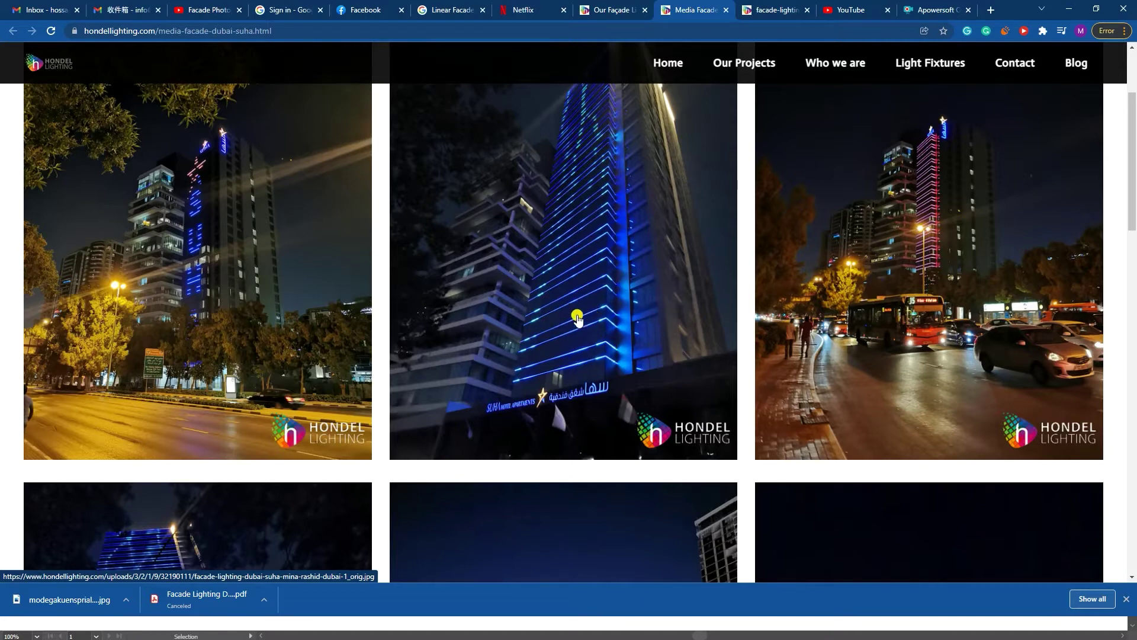
- Scroll through the Suha Media Facade lighting photo gallery
scroll(579, 315, "up", 3)
scroll(599, 299, "down", 5)
scroll(599, 335, "down", 3)
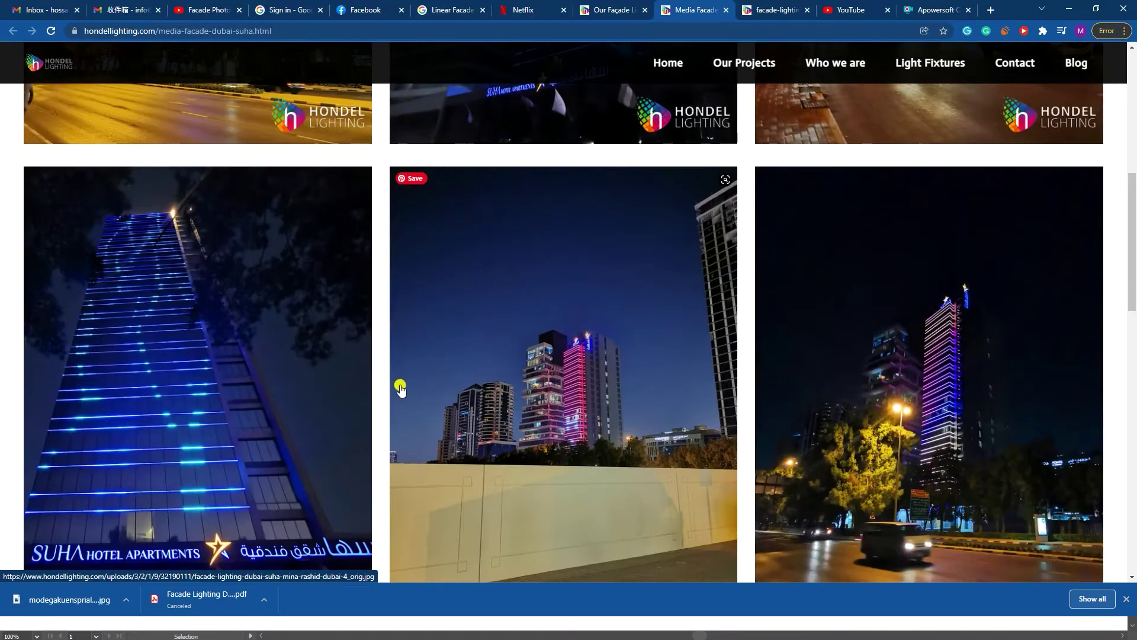
scroll(538, 434, "down", 5)
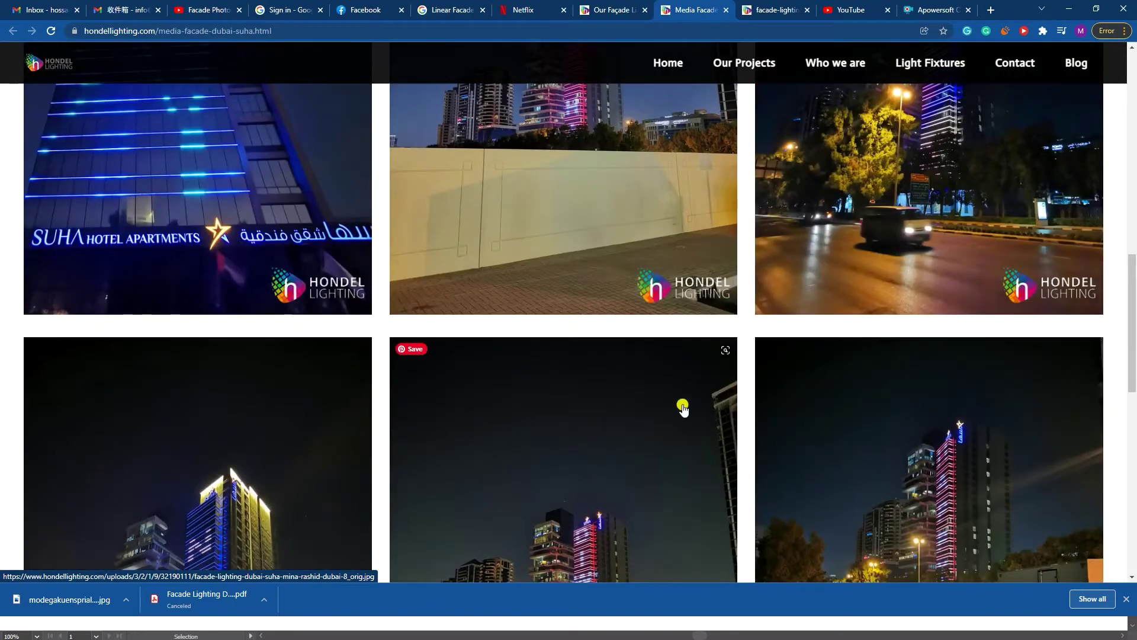
scroll(536, 375, "down", 5)
scroll(204, 365, "up", 5)
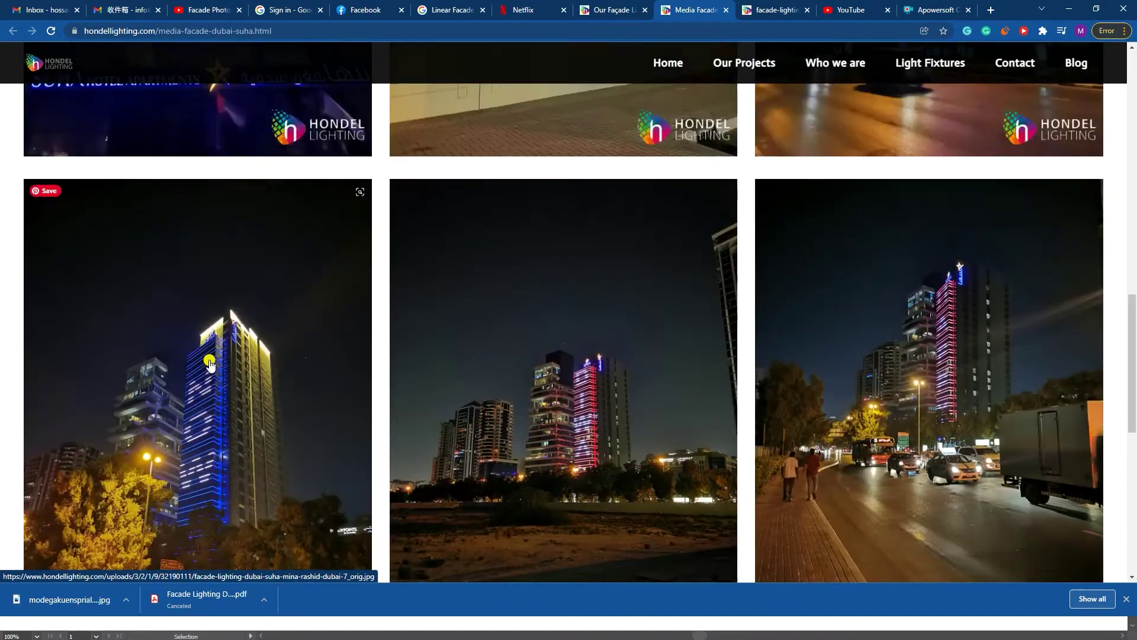
scroll(239, 376, "up", 5)
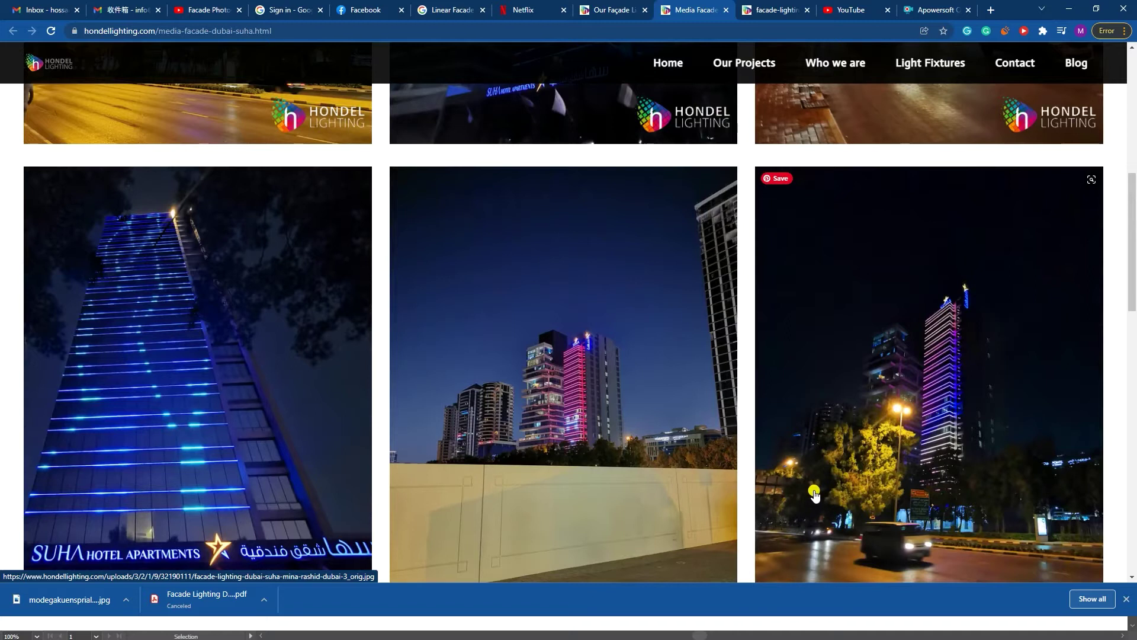
- View the Al Ain University lighting photo, return to the gallery, then go to Photoshop
left_click(774, 10)
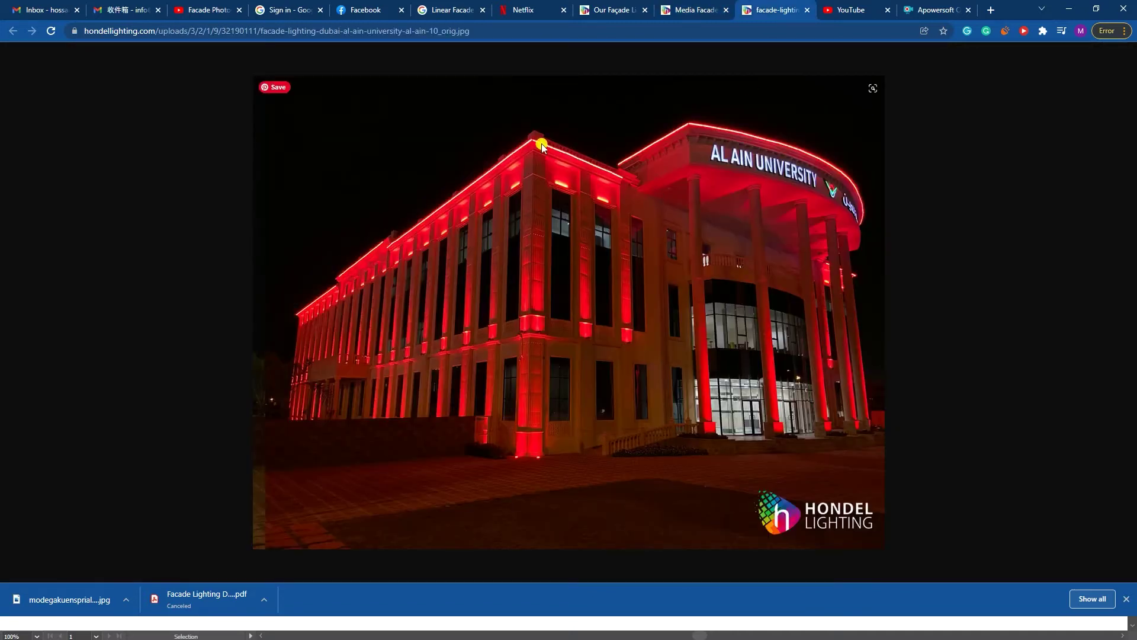
left_click(690, 4)
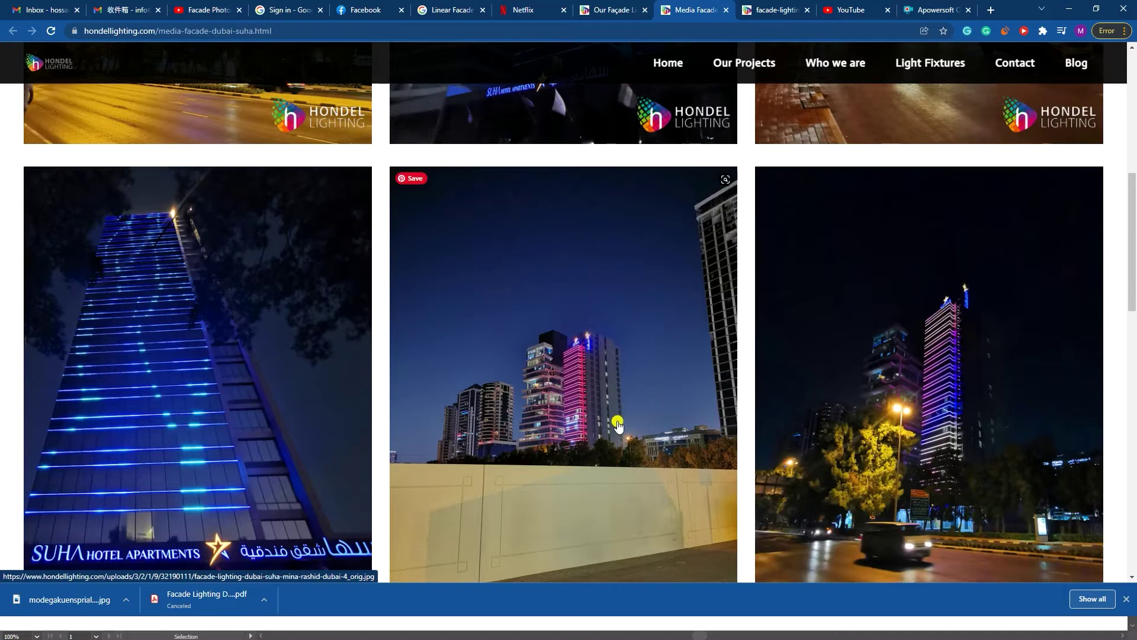
key("alt+Tab")
key("alt+Tab")
key("alt+Tab")
key("alt+Tab")
key("alt+Tab")
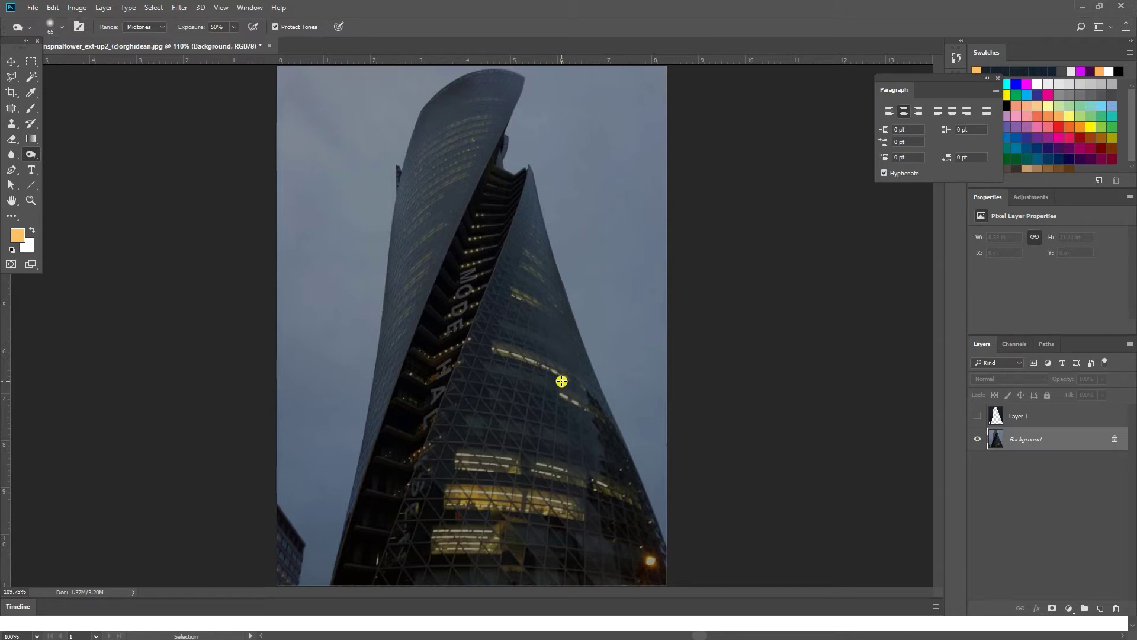
- Delete the old Layer 1 and add a new empty Layer 1 above the Background
left_click(1024, 412)
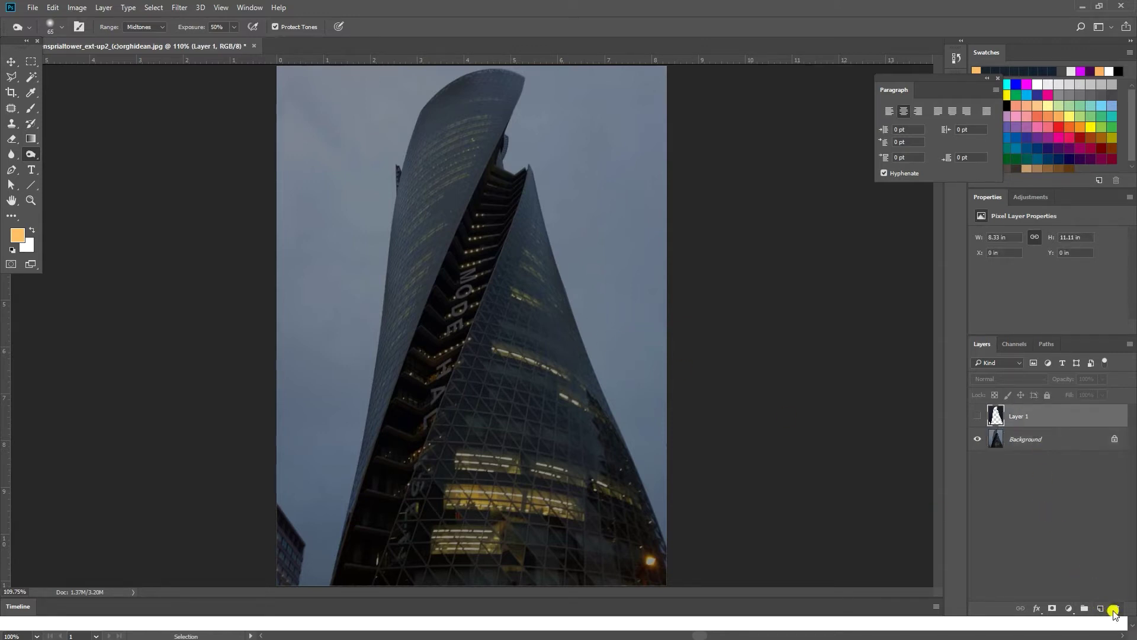
left_click(1114, 609)
left_click(521, 237)
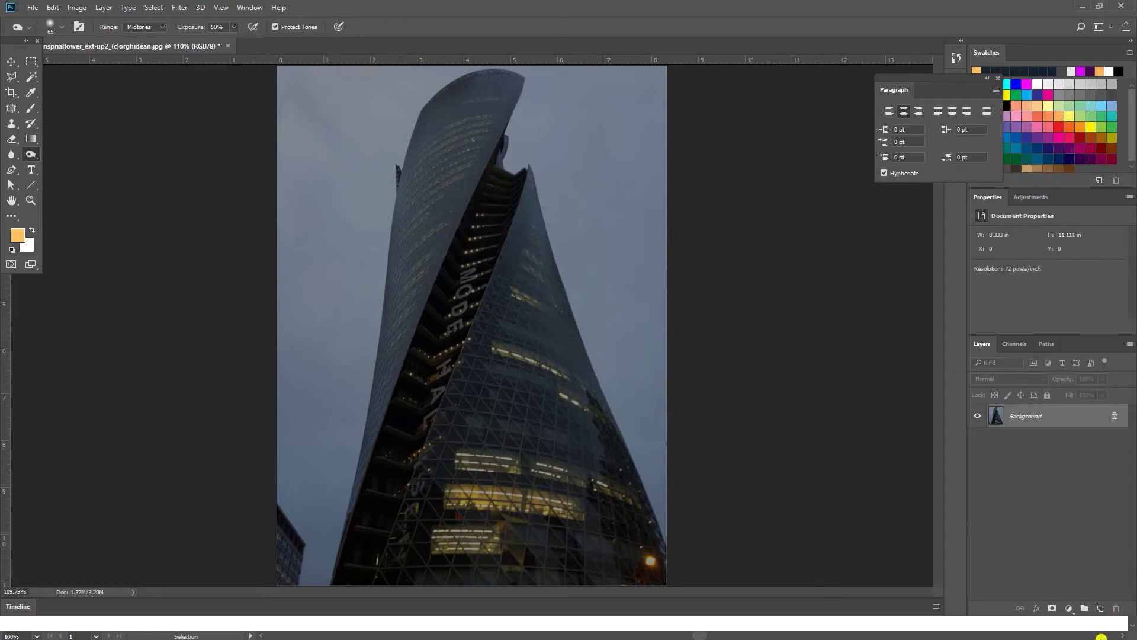
left_click(1101, 610)
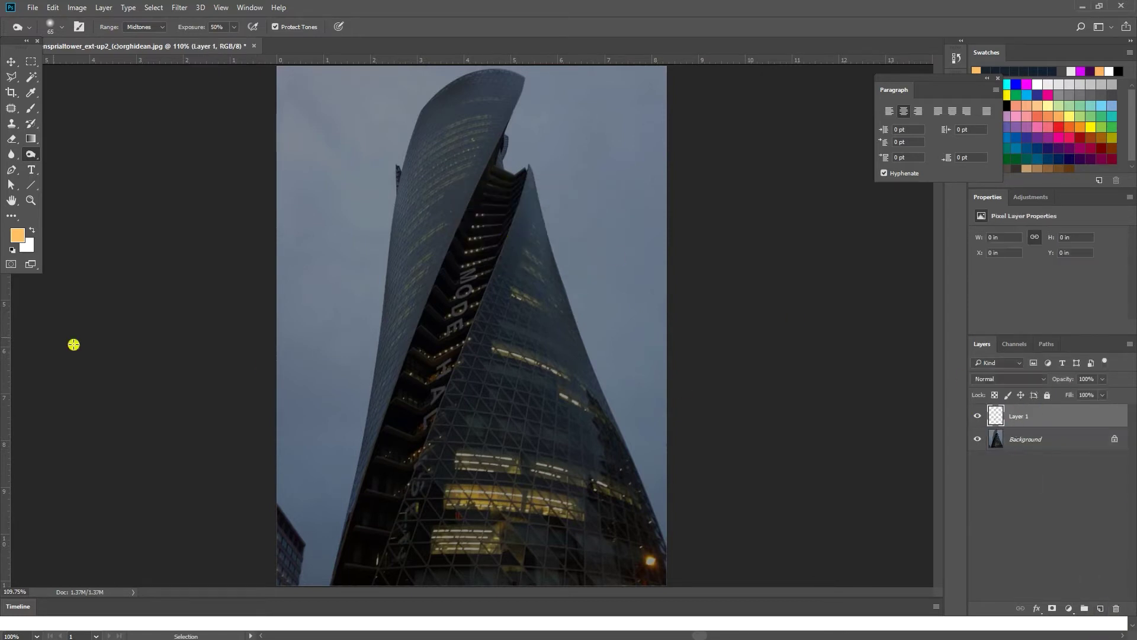
- Zoom in on the tower's lit lower floors, then fit the whole tower on screen
left_click(32, 201)
left_click(472, 525)
left_click(396, 516)
left_click_drag(396, 515, 435, 348)
double_click(11, 200)
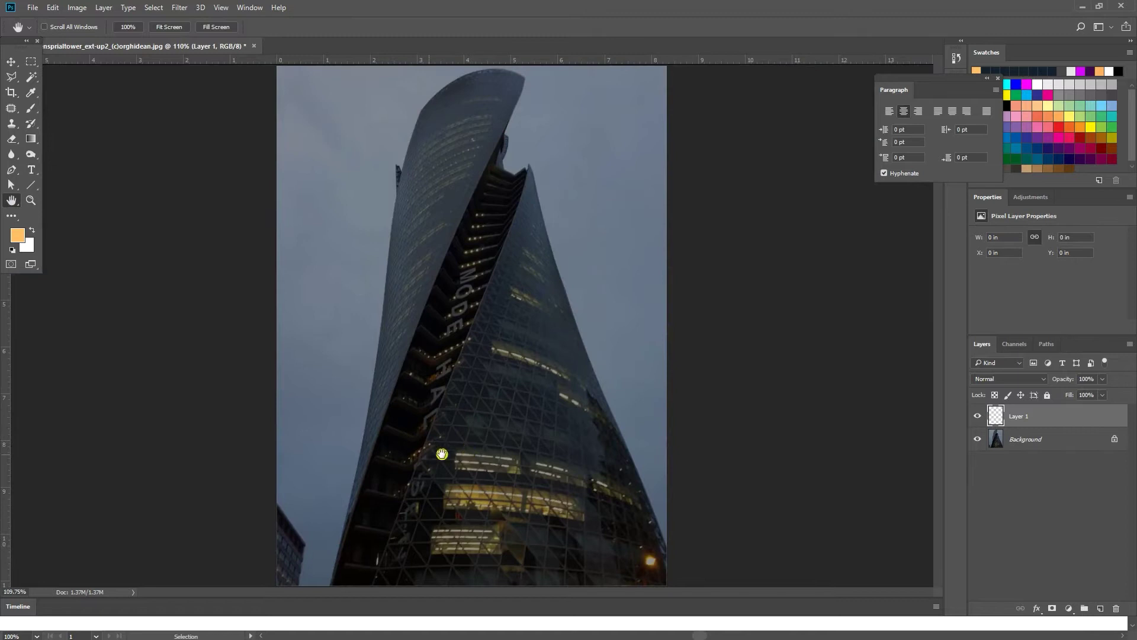
- Zoom in on the tower's lower spiral edge with the Pen tool ready
left_click(31, 200)
left_click(429, 464)
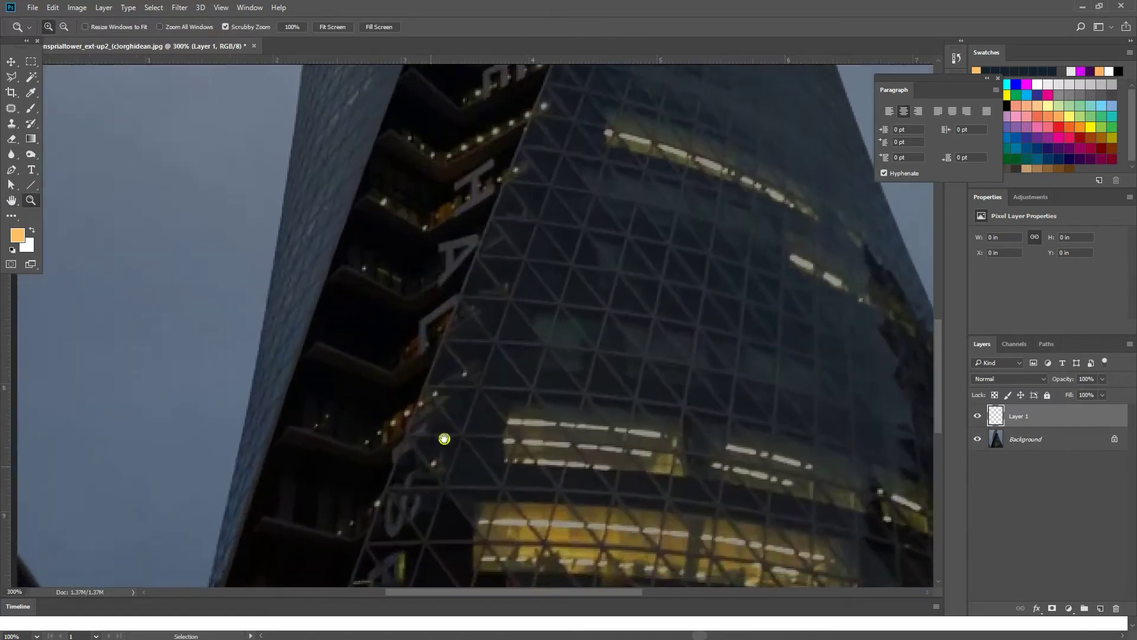
left_click_drag(444, 438, 434, 323)
left_click(11, 169)
left_click_drag(519, 274, 496, 333)
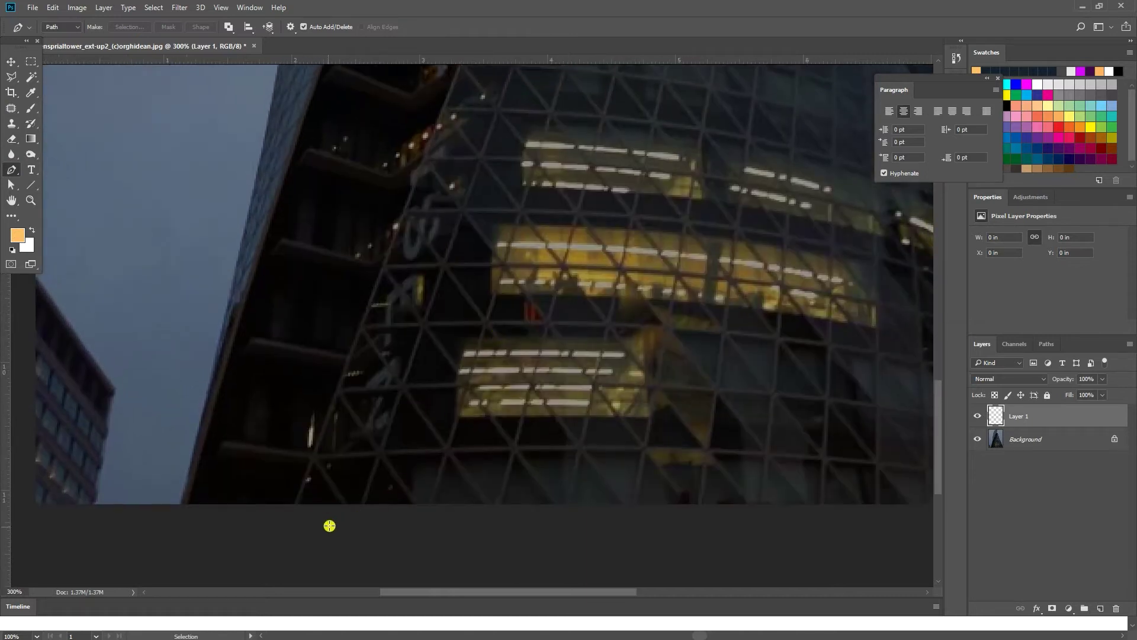
- Start the path with anchors at the spiral edge's base, undoing a stray point
left_click(298, 501)
left_click_drag(365, 325, 346, 387)
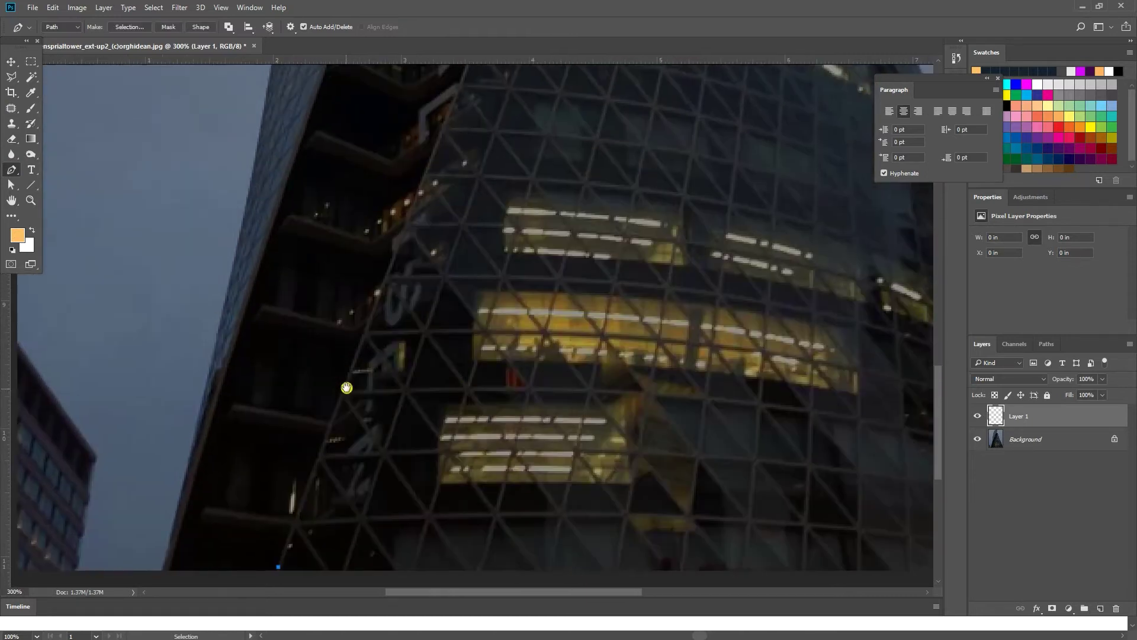
left_click_drag(389, 266, 371, 324)
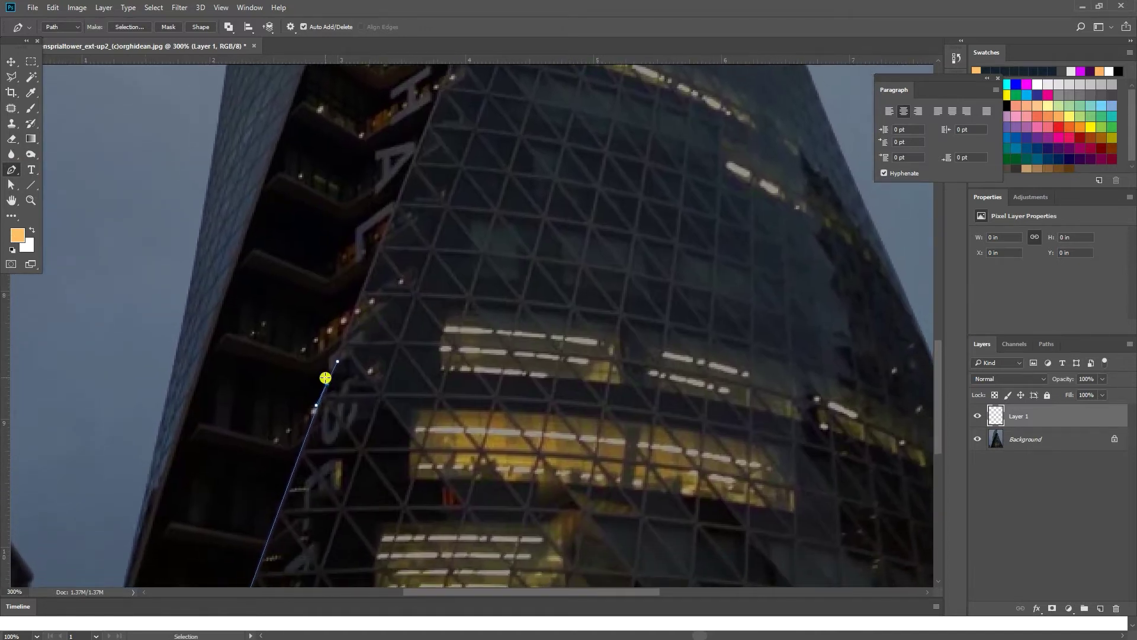
left_click(330, 390)
key("ctrl+z")
- Continue placing curved anchors up the spiral edge to the tower's tip
scroll(354, 339, "up", 3)
scroll(354, 339, "right", 1)
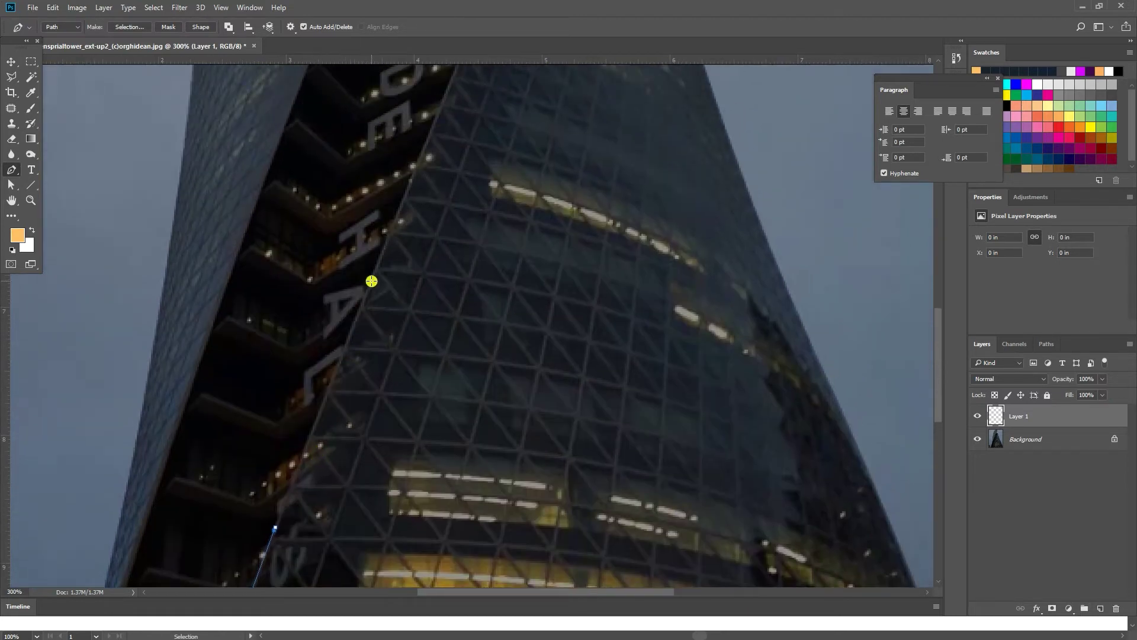
scroll(370, 331, "up", 5)
scroll(355, 415, "right", 2)
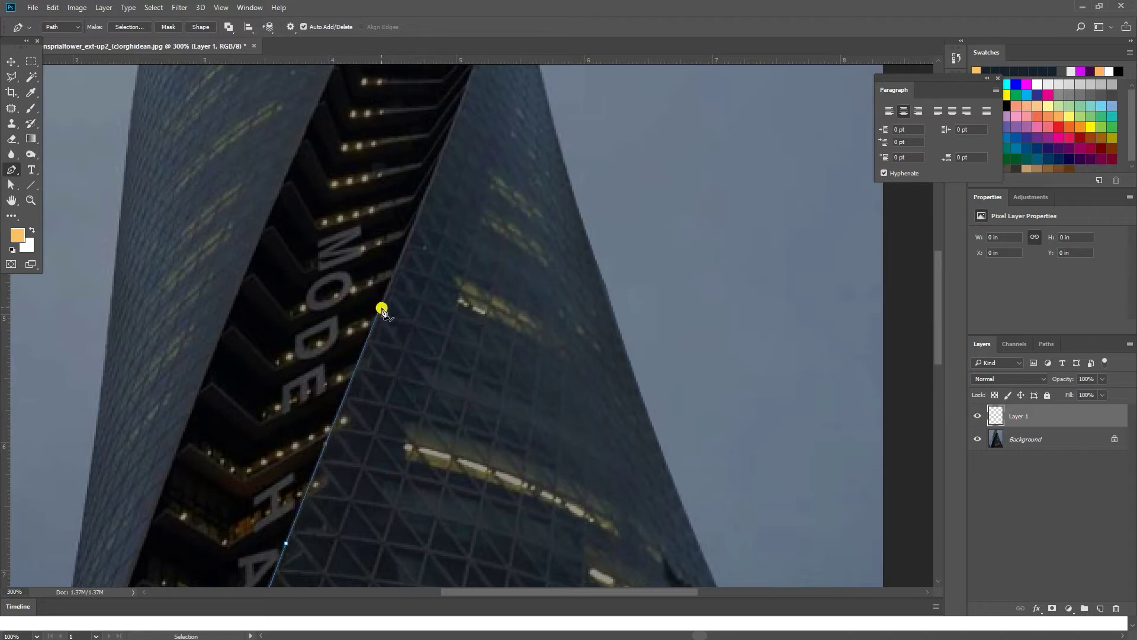
scroll(382, 311, "up", 4)
scroll(383, 311, "right", 1)
left_click_drag(389, 323, 404, 282)
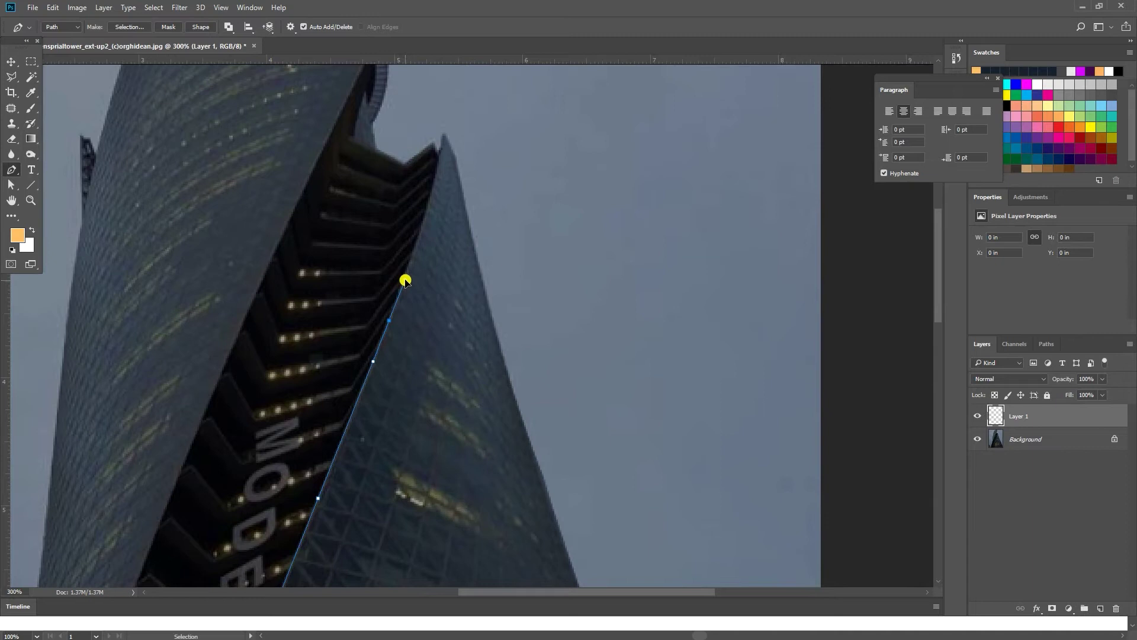
left_click_drag(401, 323, 375, 441)
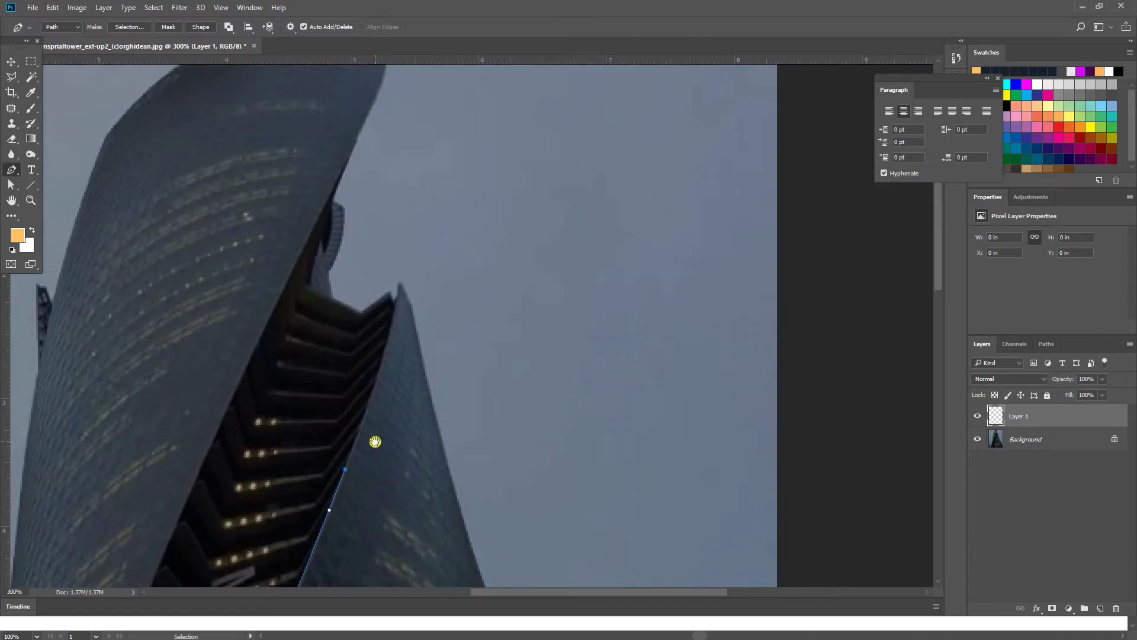
left_click_drag(401, 284, 414, 200)
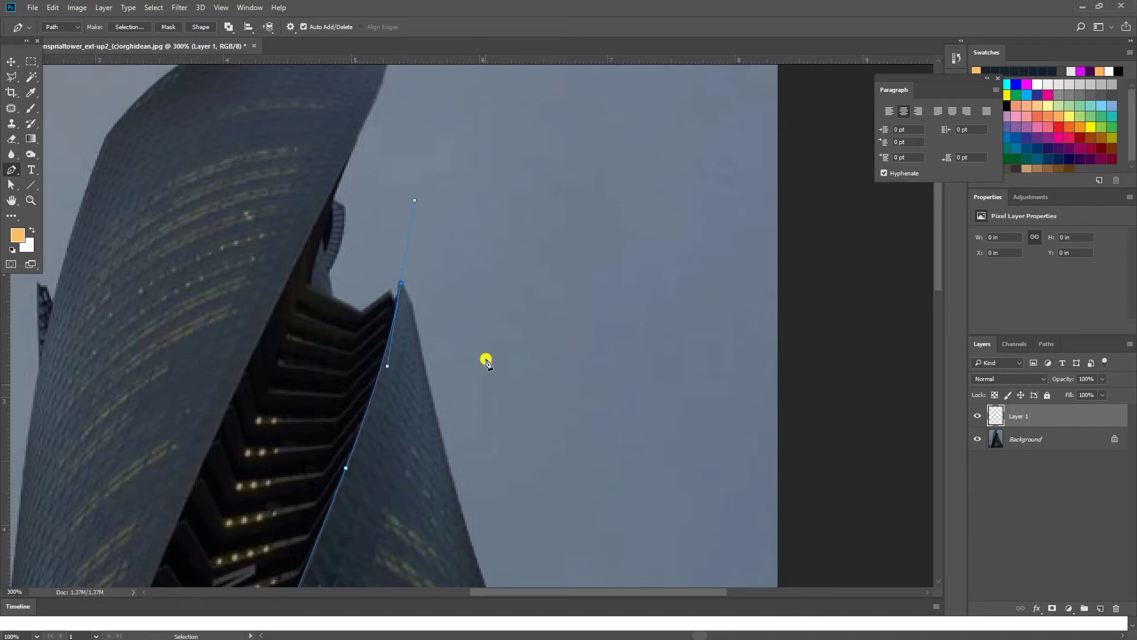
- Select the Work Path in the Paths panel and fit the tower on screen
left_click(1046, 344)
left_click(1011, 398)
left_click(1010, 368)
left_click(31, 200)
key("ctrl+0")
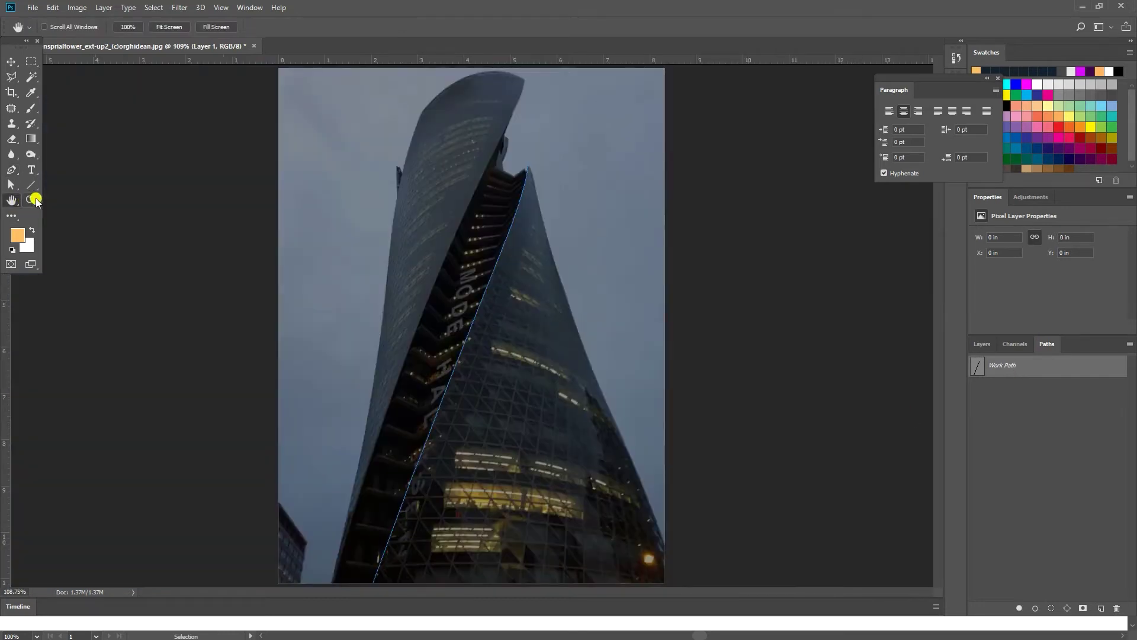
- Zoom to the building's lower-left base and start a path with a first curved anchor
left_click_drag(322, 541, 442, 353)
left_click(444, 399)
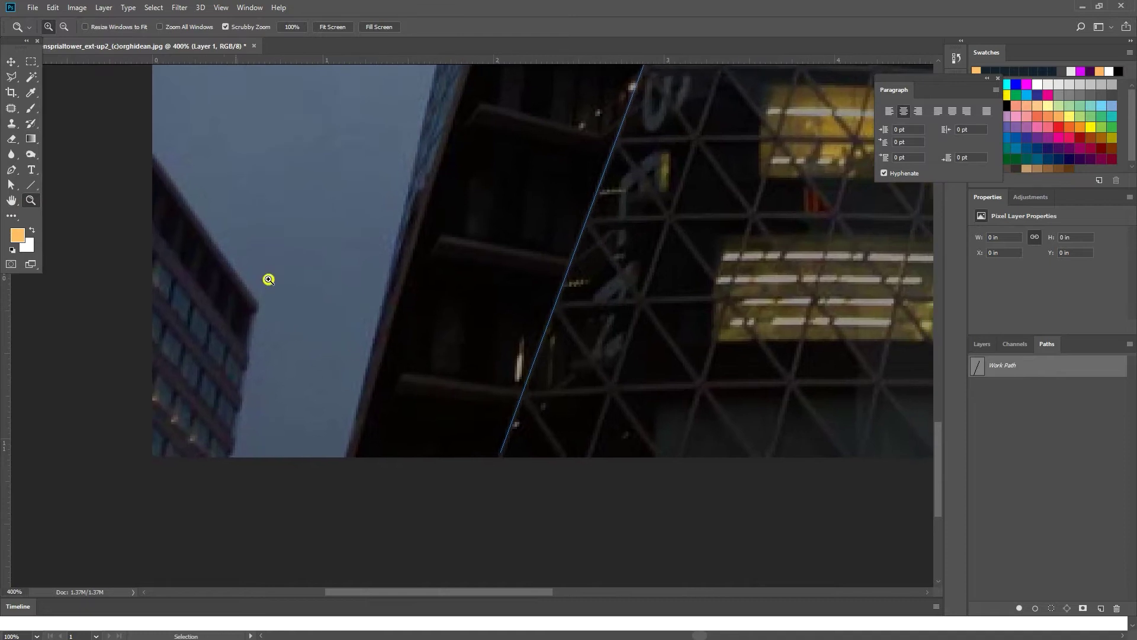
left_click(6, 171)
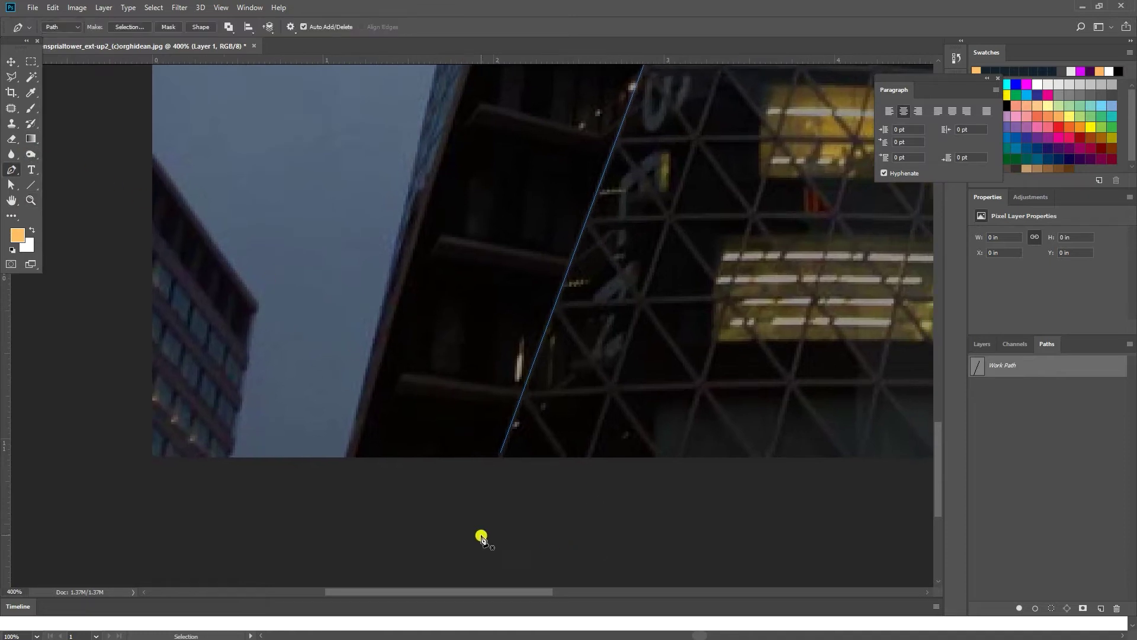
left_click(348, 460)
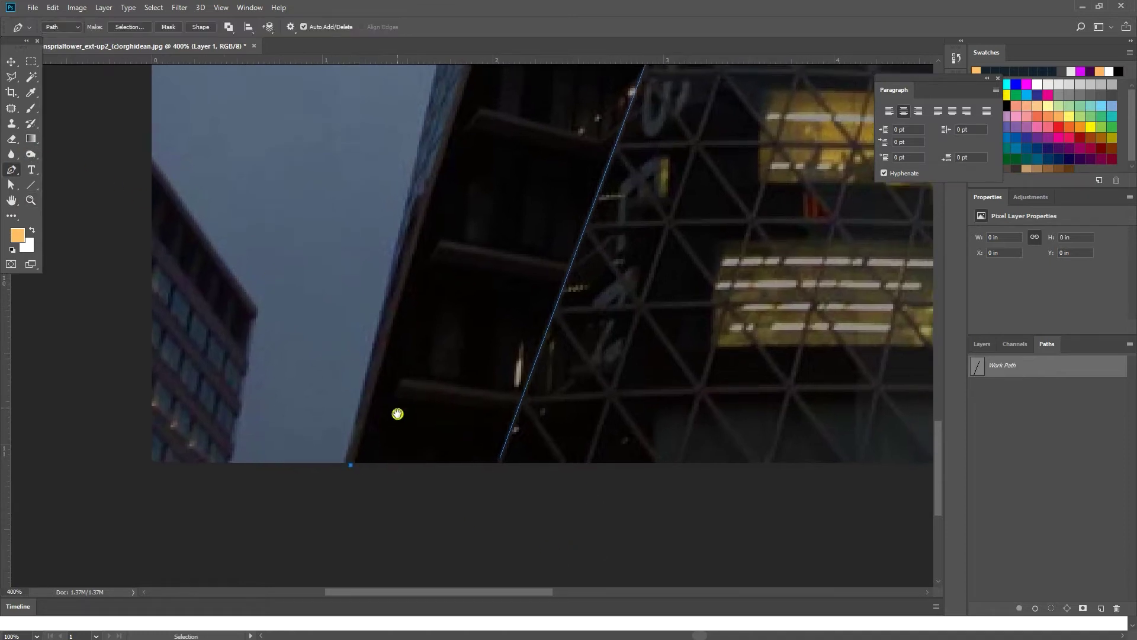
scroll(396, 411, "up", 3)
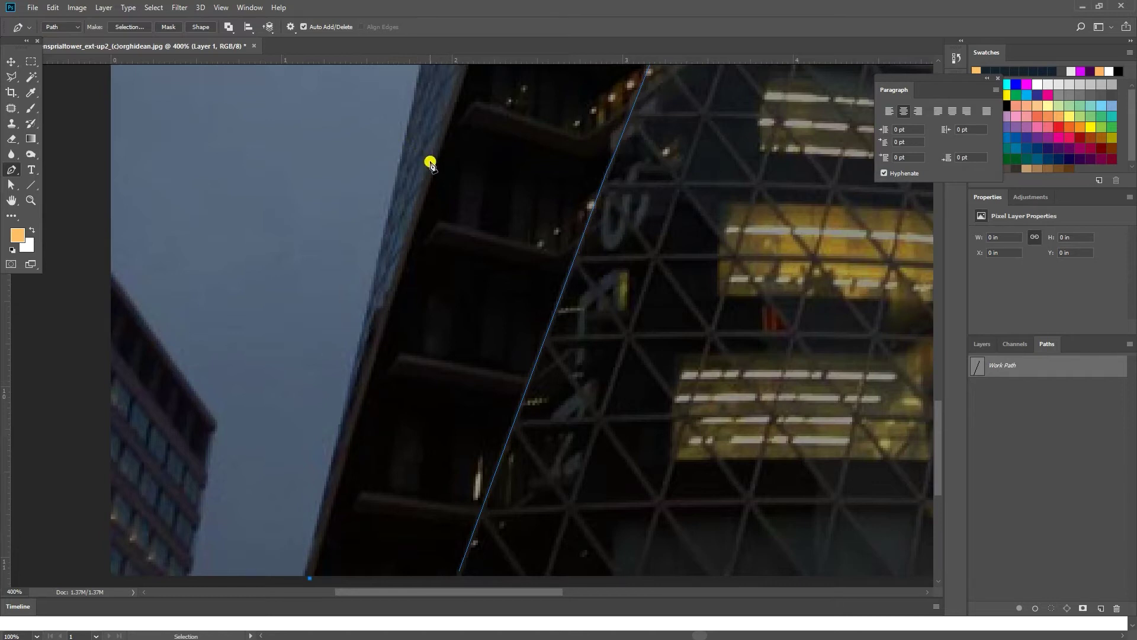
left_click_drag(435, 169, 386, 414)
left_click(435, 262, "alt")
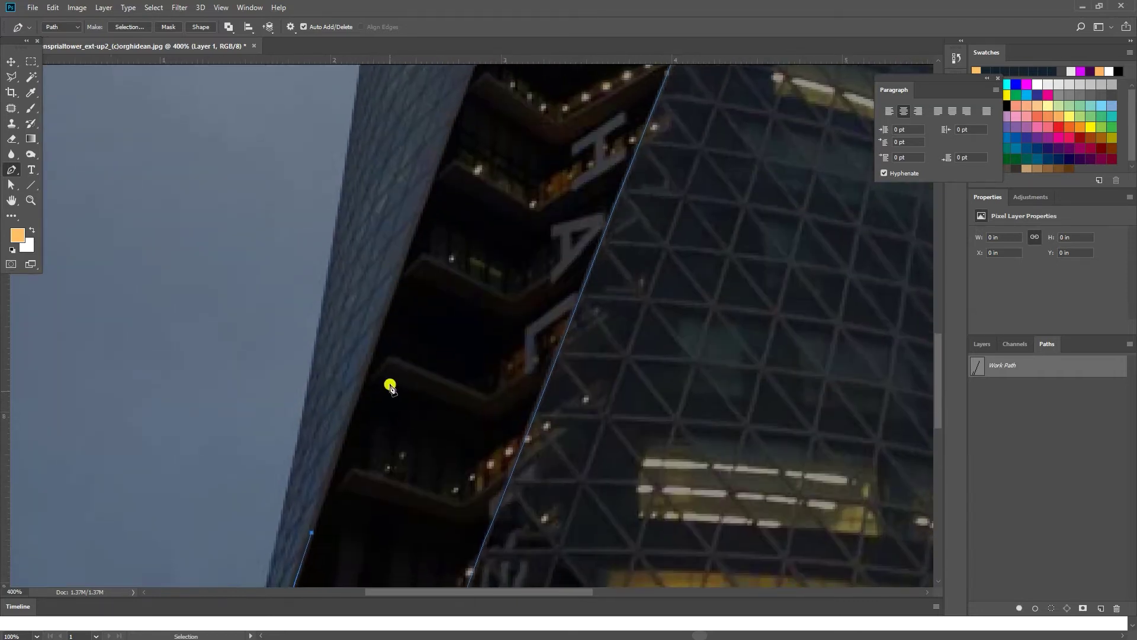
- Add anchors higher along the spiral edge, breaking each anchor's upper curve handle
left_click_drag(421, 207, 379, 338)
left_click(328, 420, "alt")
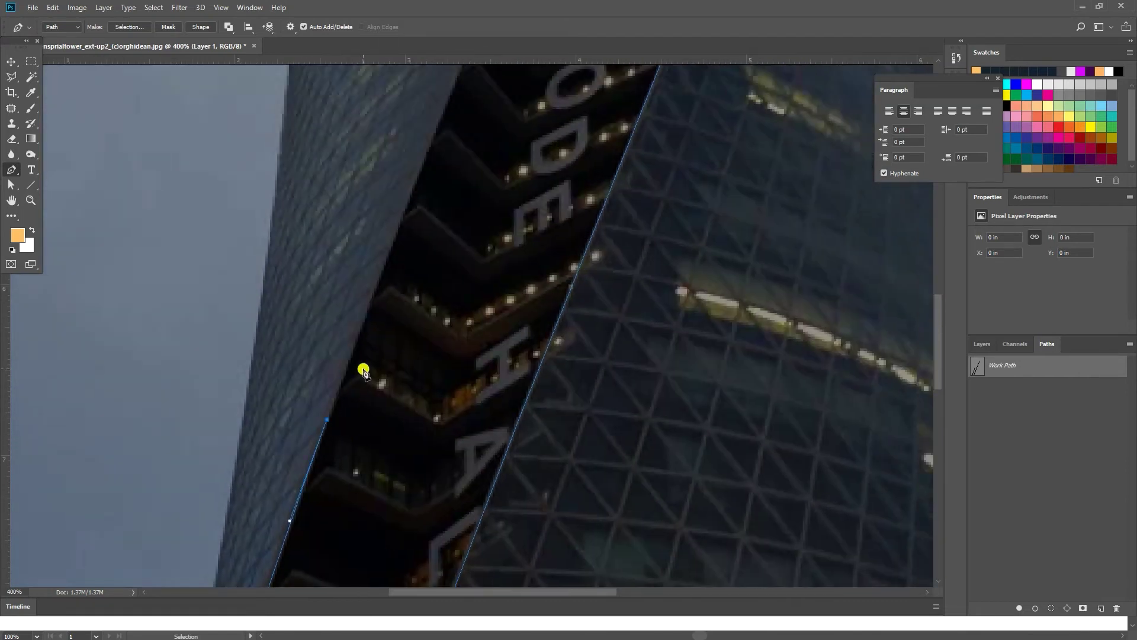
left_click_drag(358, 386, 290, 479)
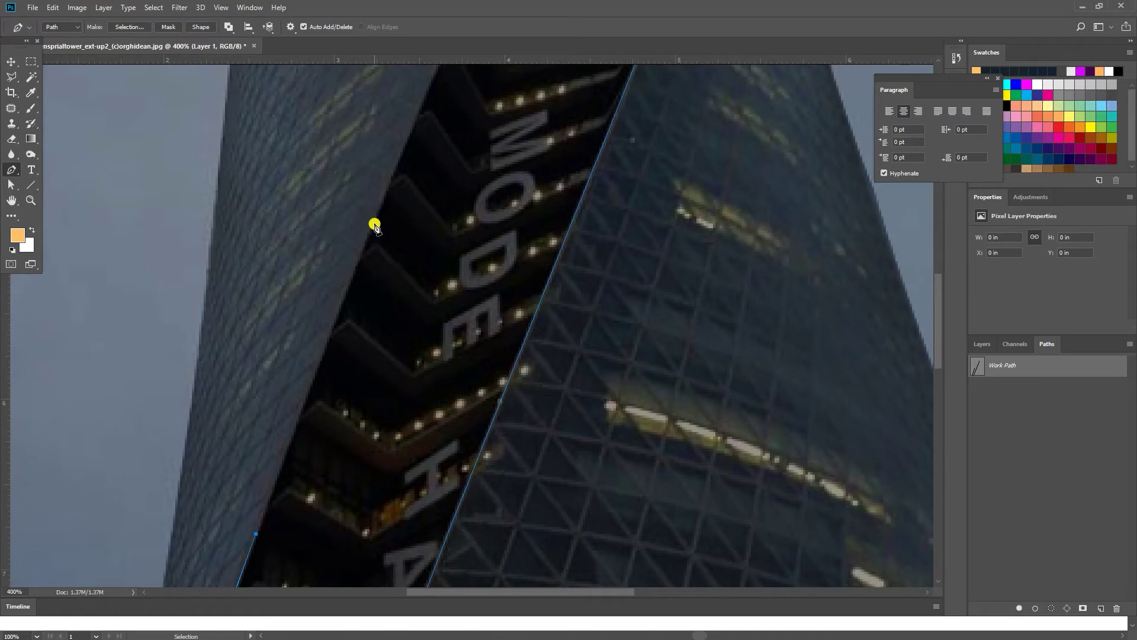
left_click_drag(372, 227, 408, 138)
left_click(372, 226, "alt")
left_click_drag(459, 181, 322, 449)
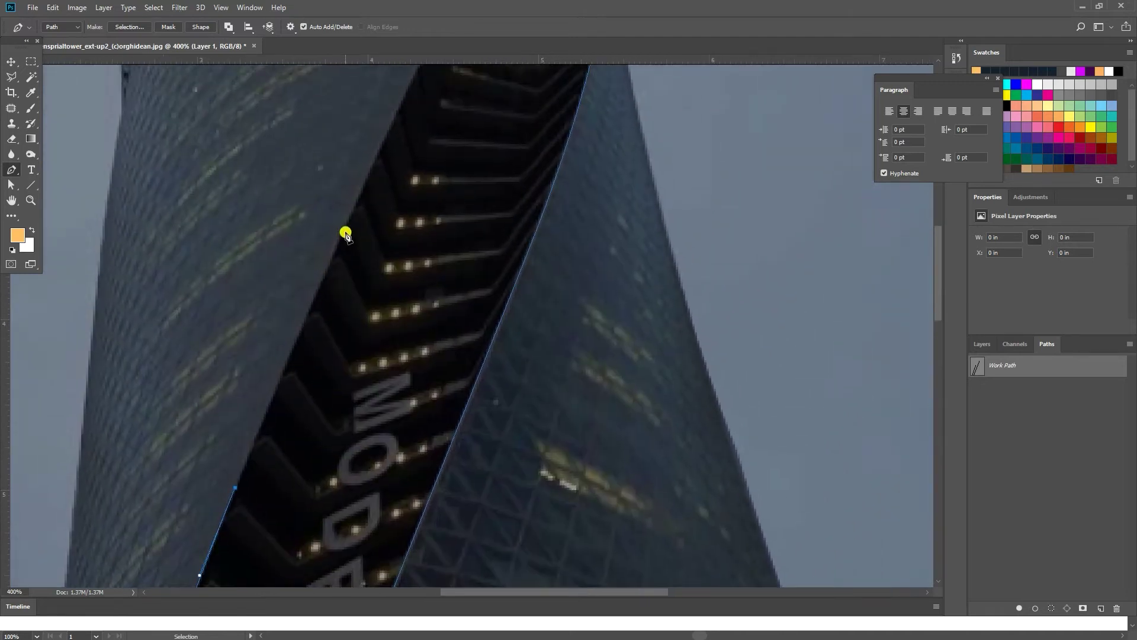
left_click_drag(342, 230, 363, 173)
- Extend the path with anchors up to the tower's curved top
left_click_drag(428, 193, 294, 440)
left_click_drag(338, 201, 360, 157)
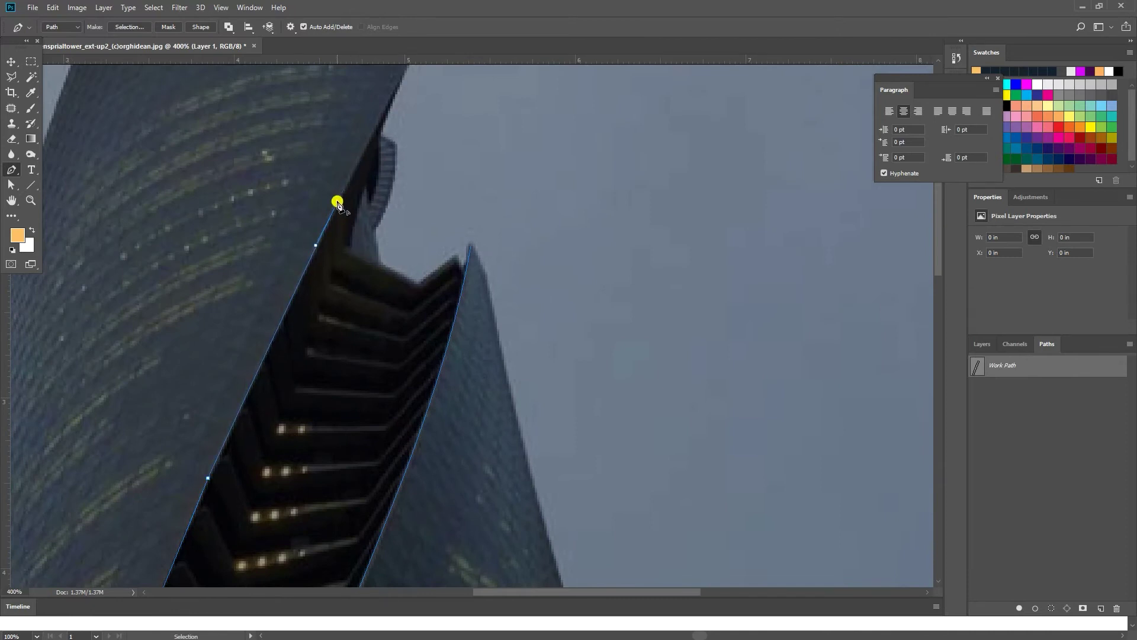
left_click_drag(338, 204, 312, 322)
left_click_drag(374, 183, 343, 261)
left_click_drag(354, 195, 365, 159)
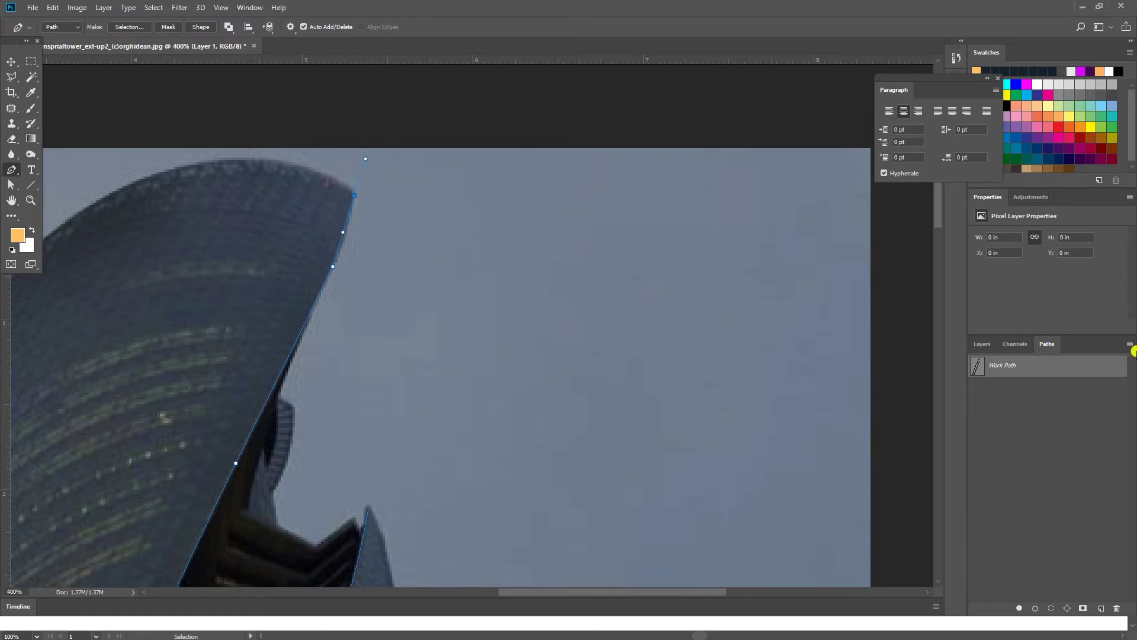
- Reselect the finished Work Path and fit the whole tower on screen
left_click(1039, 414)
left_click(1005, 362)
double_click(11, 201)
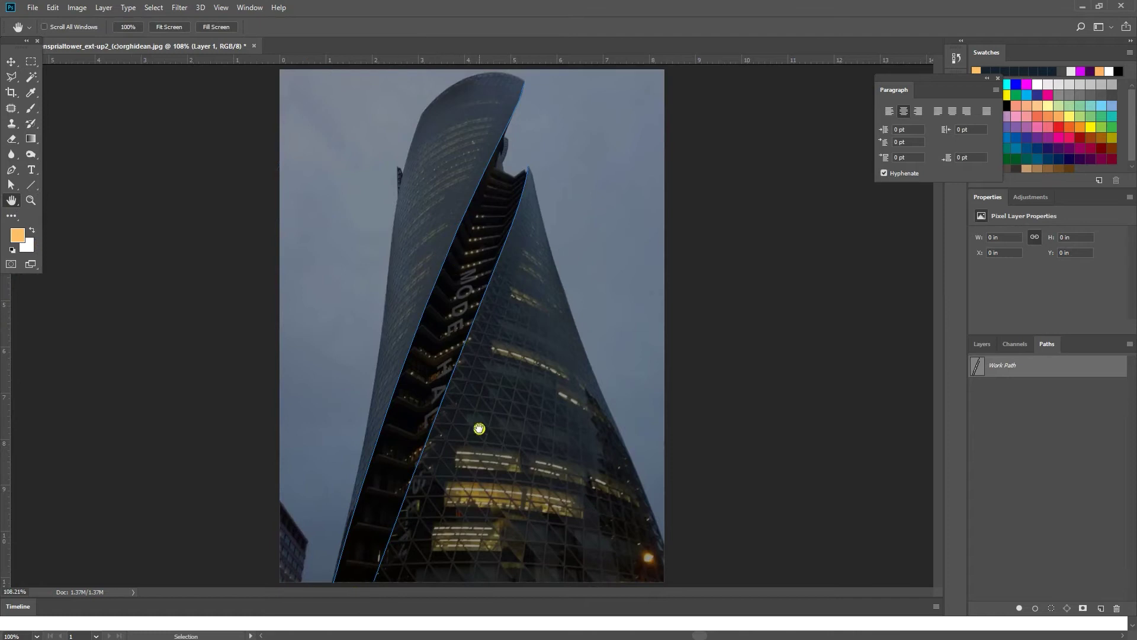
- Rename Layer 1 to 'Linear' and set the brush foreground colour to blue 0036ff
left_click(983, 345)
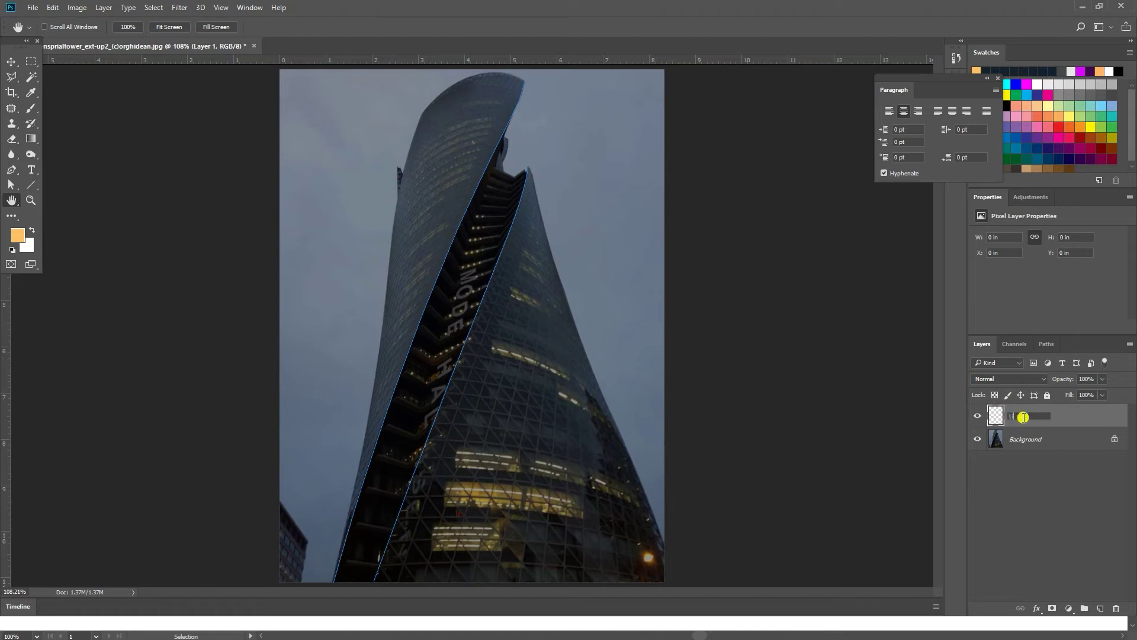
key("Return")
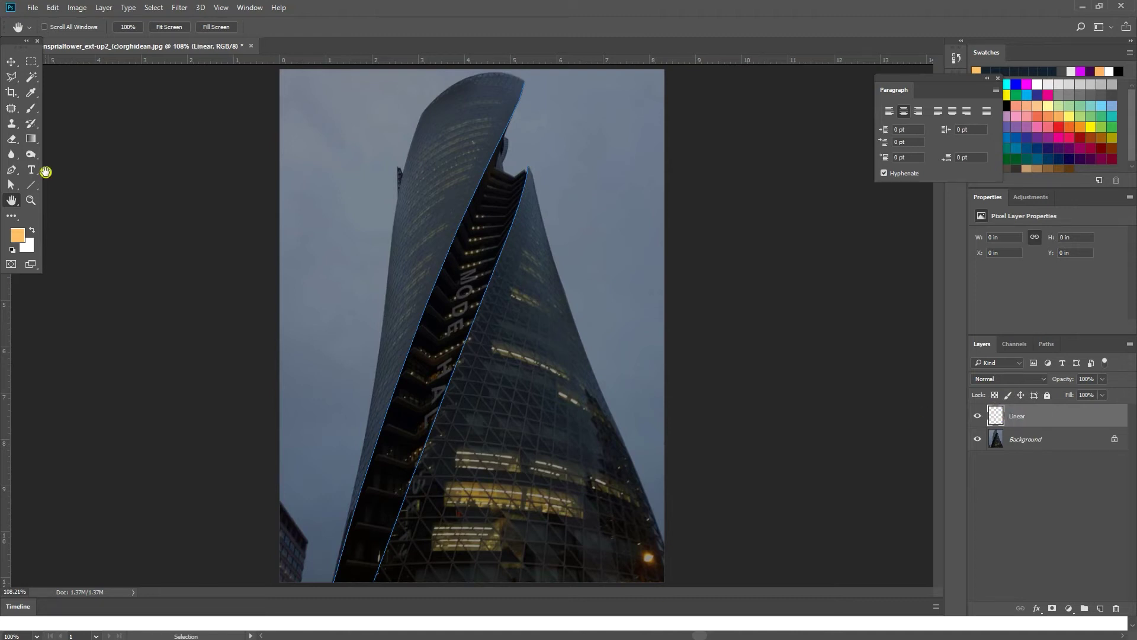
left_click(31, 109)
left_click(15, 243)
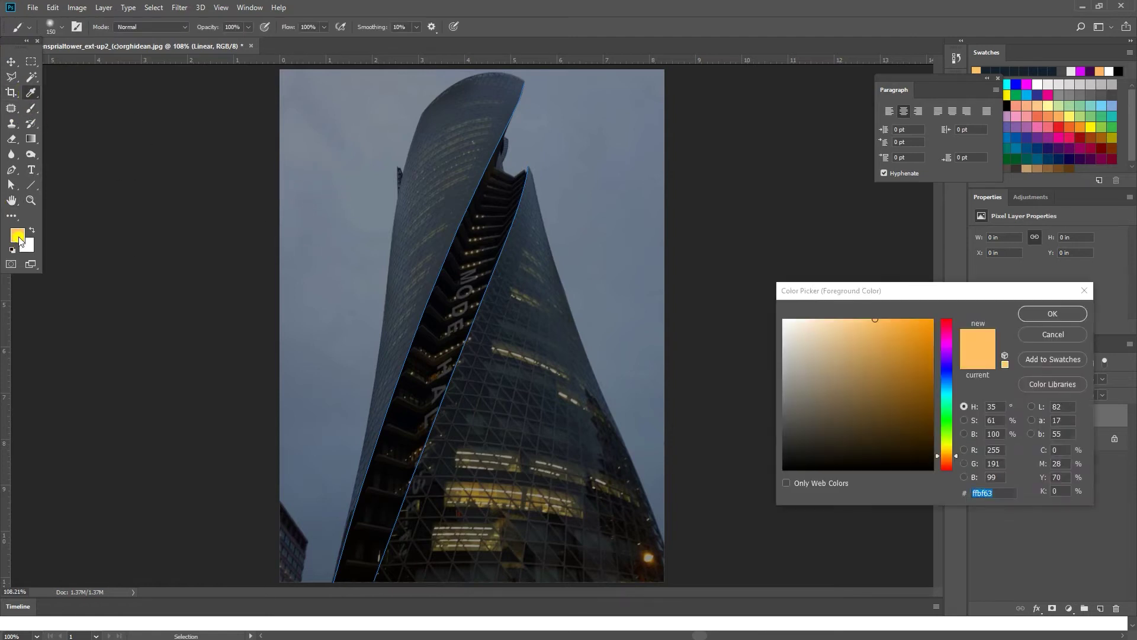
left_click(946, 371)
left_click_drag(946, 372, 933, 317)
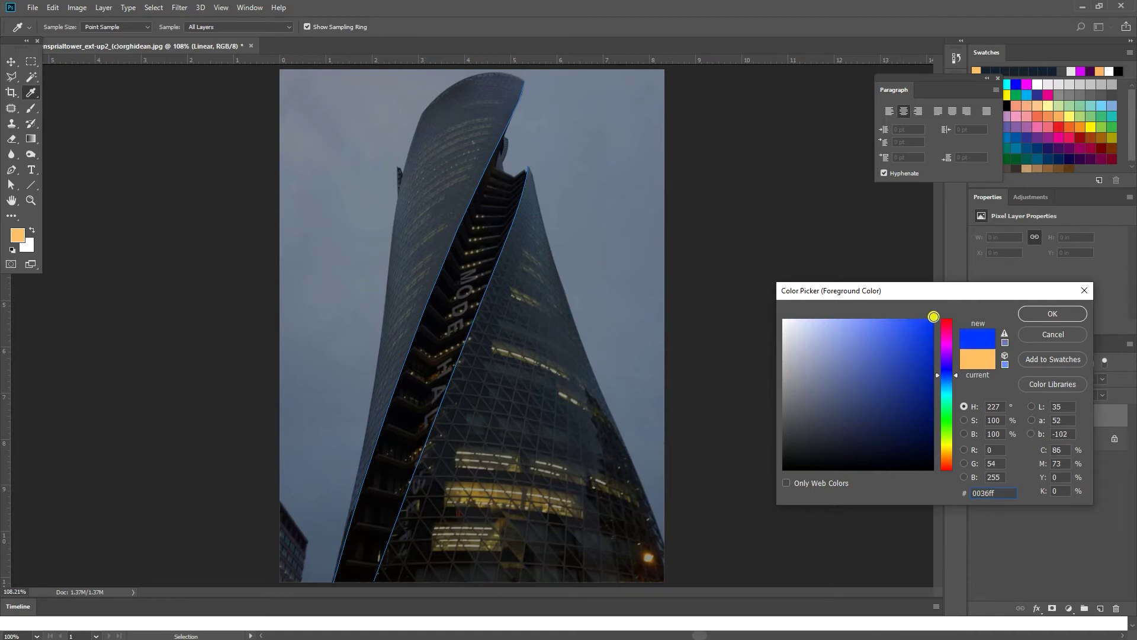
left_click(1027, 314)
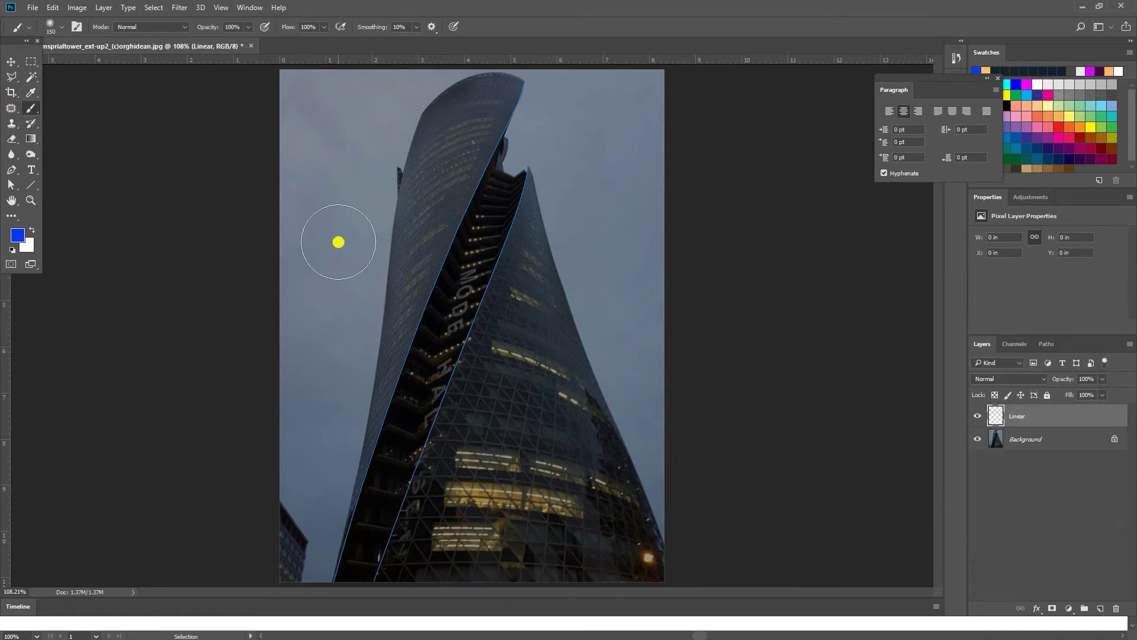
- Shrink the brush to size 50, trying and undoing two test strokes
key("bracketleft")
key("bracketleft")
key("bracketleft")
key("bracketleft")
key("bracketleft")
key("bracketleft")
key("bracketleft")
left_click_drag(281, 233, 352, 142)
key("ctrl+z")
left_click_drag(321, 216, 357, 122)
key("ctrl+z")
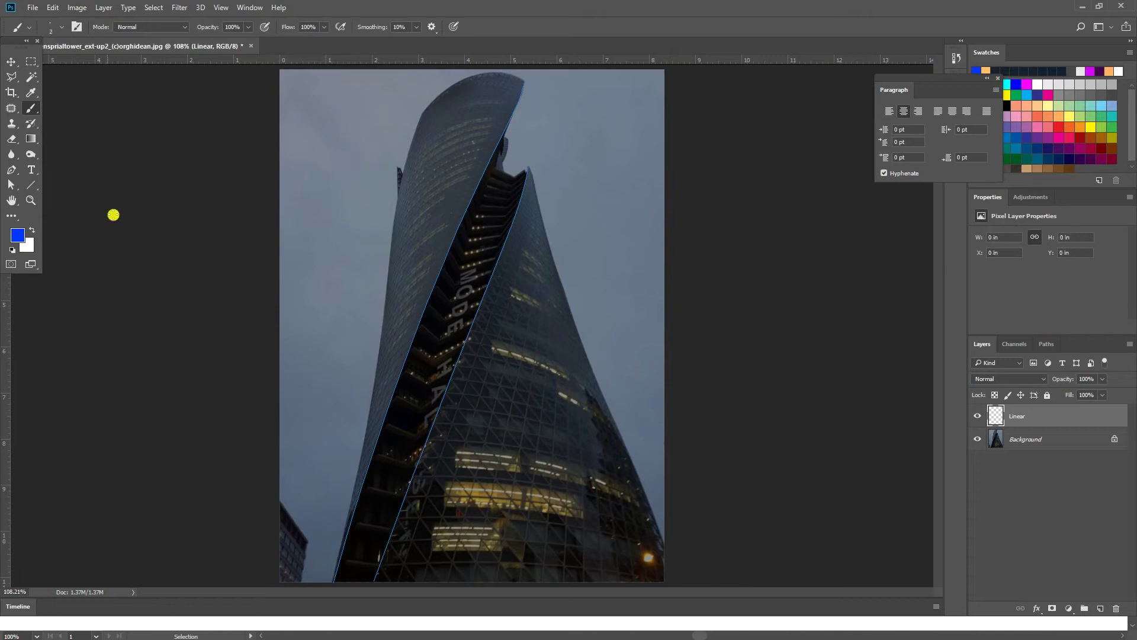
- Stroke the traced work path with the blue brush on the Linear layer
left_click(12, 170)
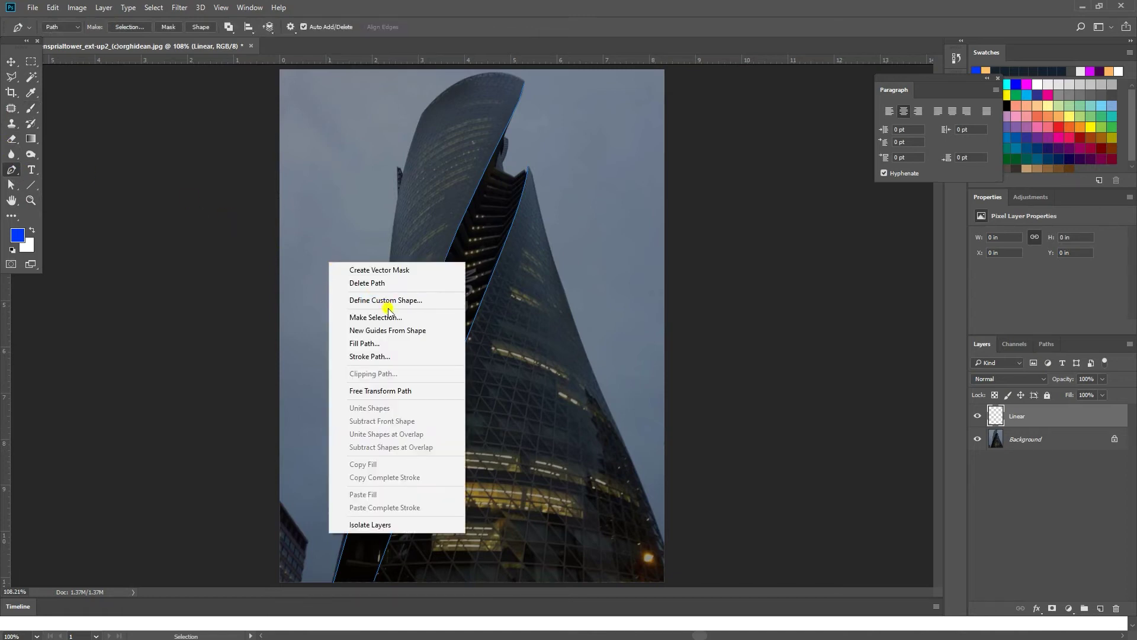
left_click(405, 358)
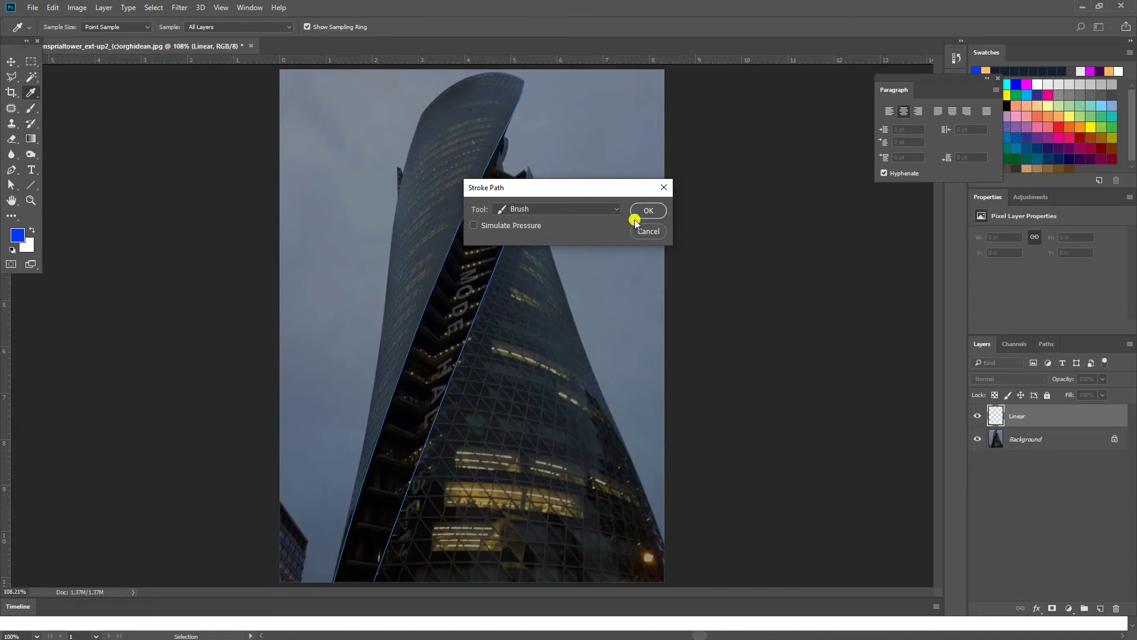
left_click(648, 211)
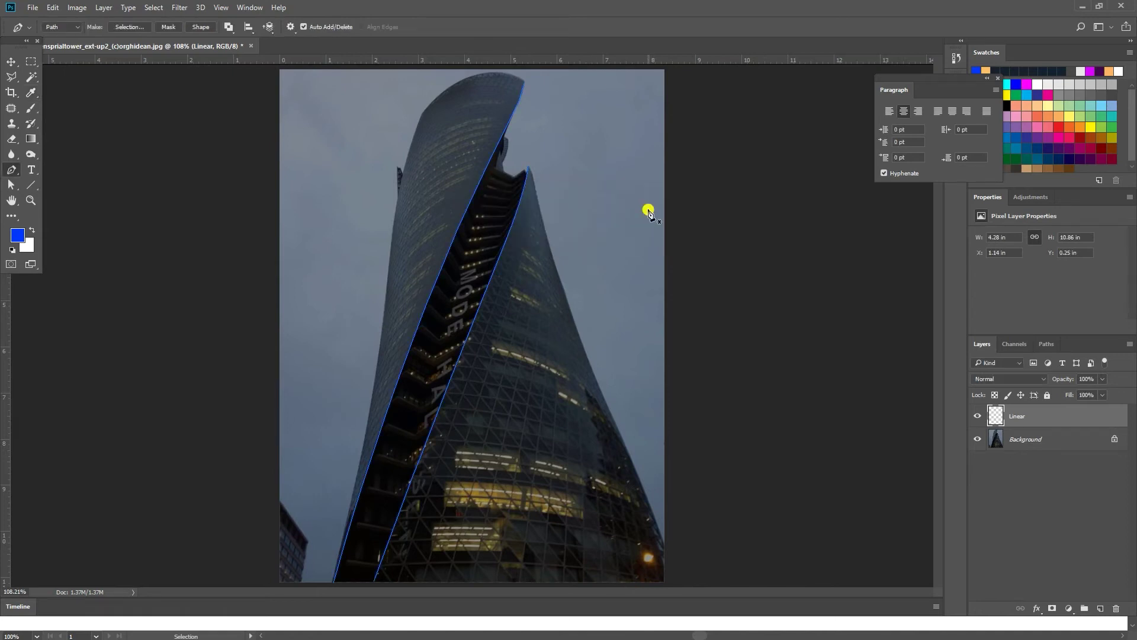
left_click(1059, 346)
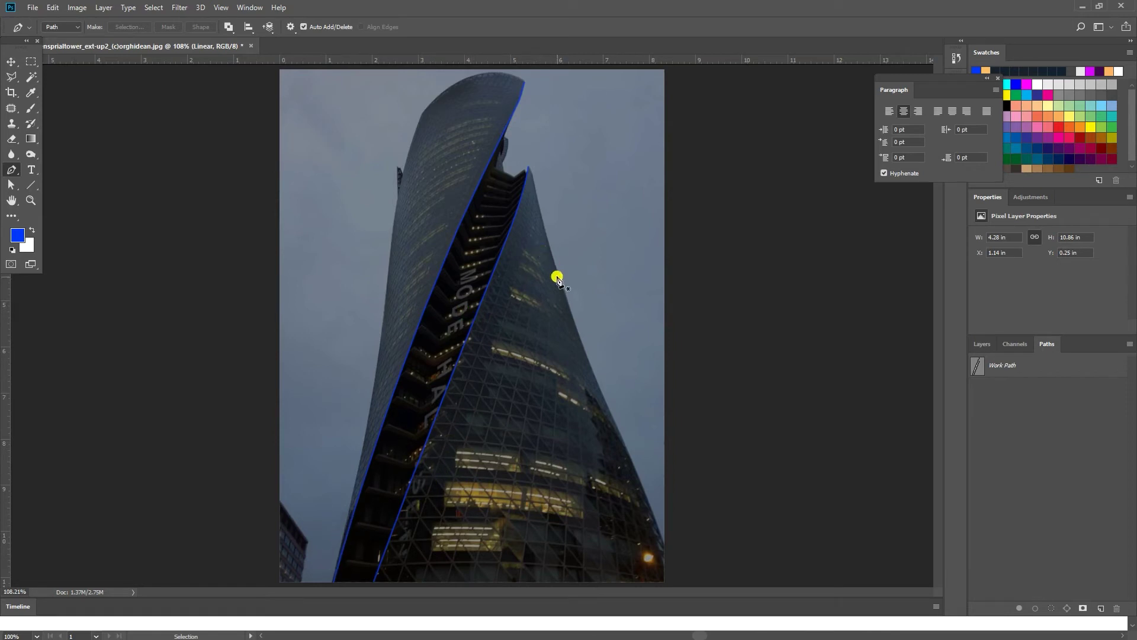
left_click(982, 345)
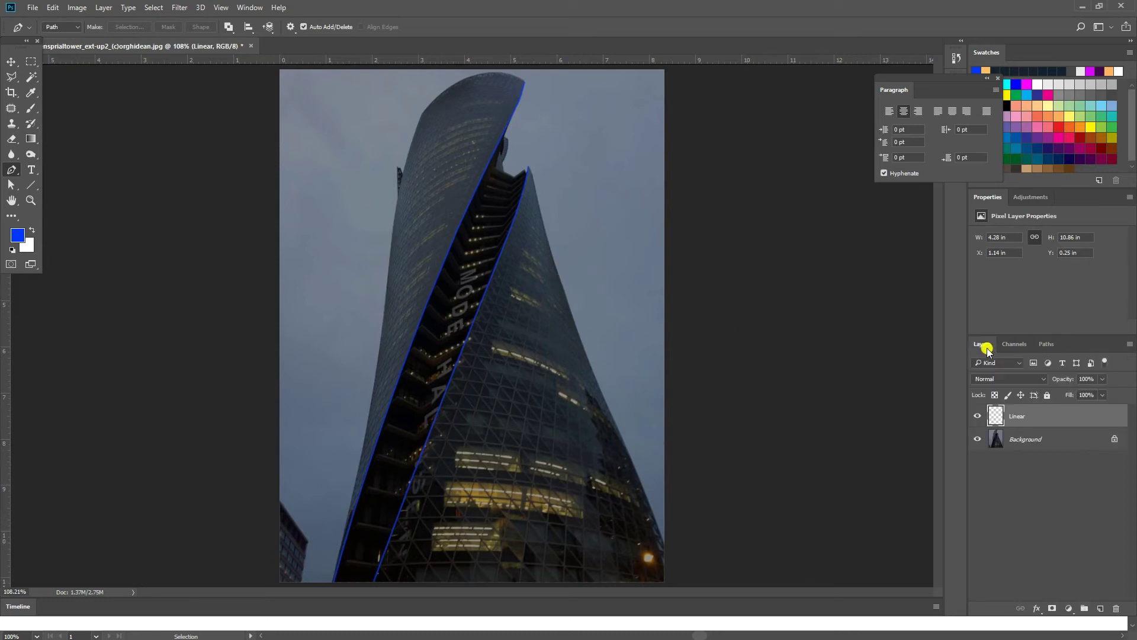
right_click(1005, 421)
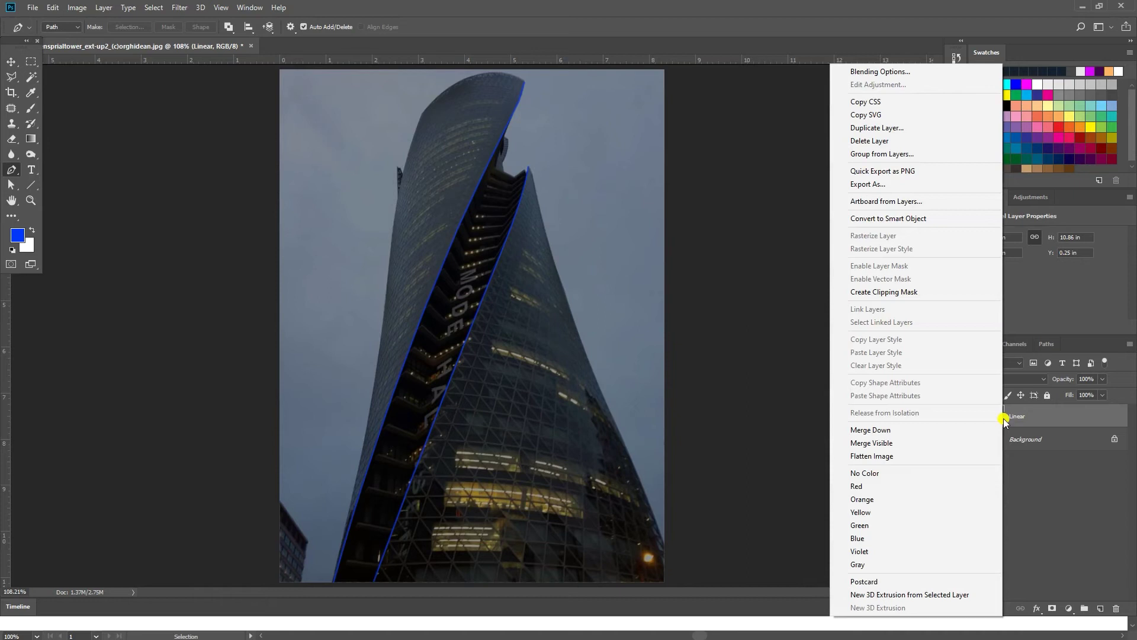
left_click(1022, 420)
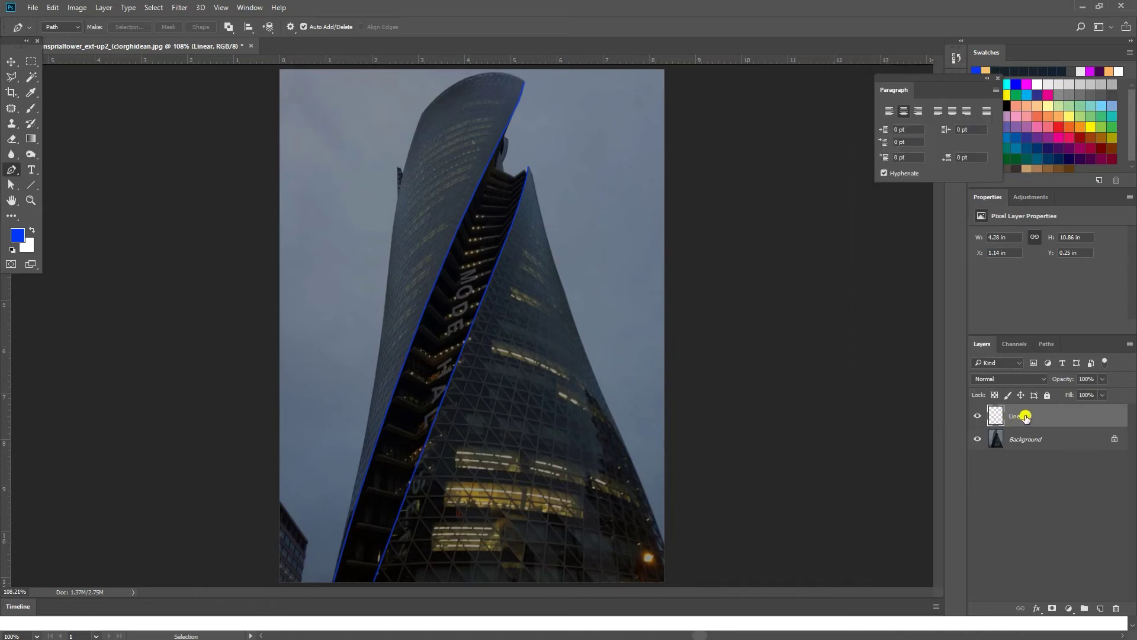
- Give the Linear layer an Outer Glow in the sampled blue, with Spread 8% and Size 62 px
left_click(1040, 609)
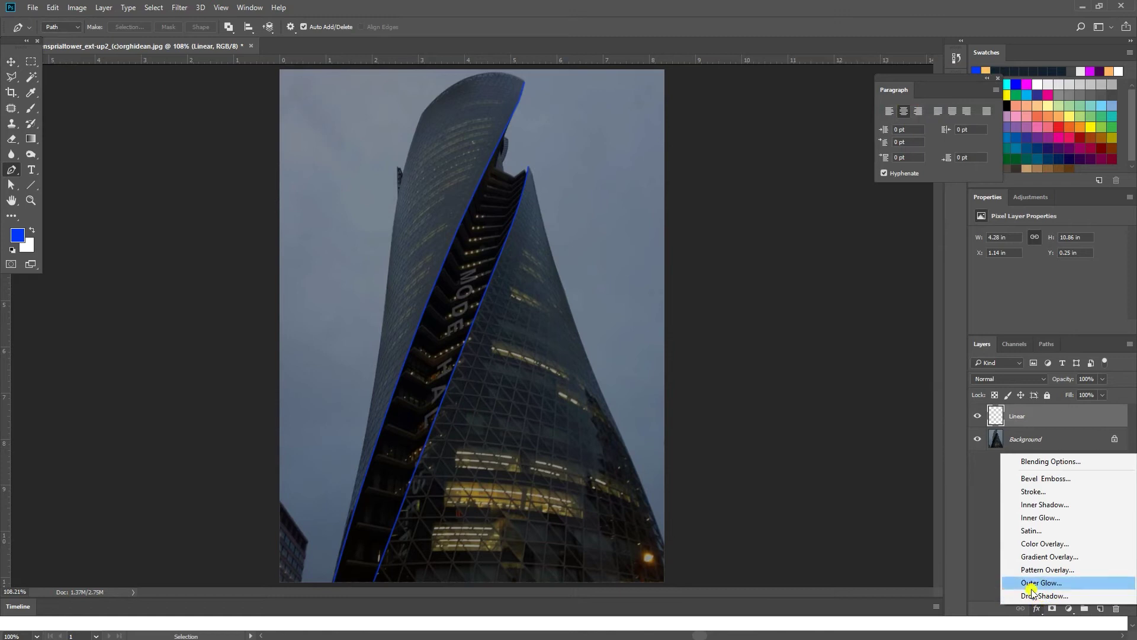
left_click(1027, 459)
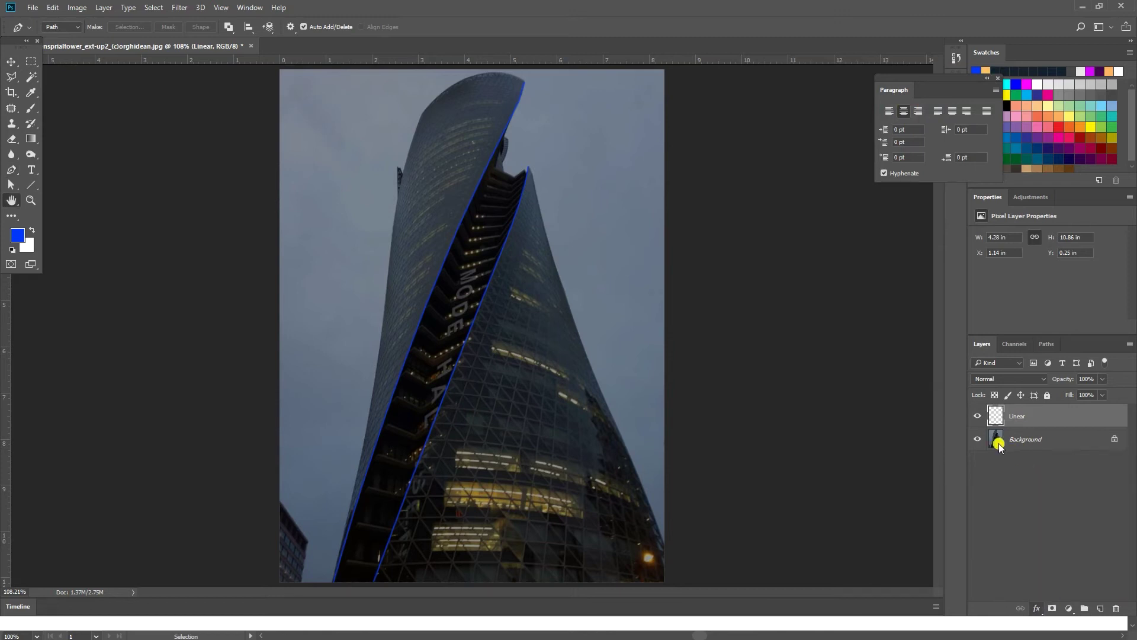
left_click_drag(668, 305, 799, 110)
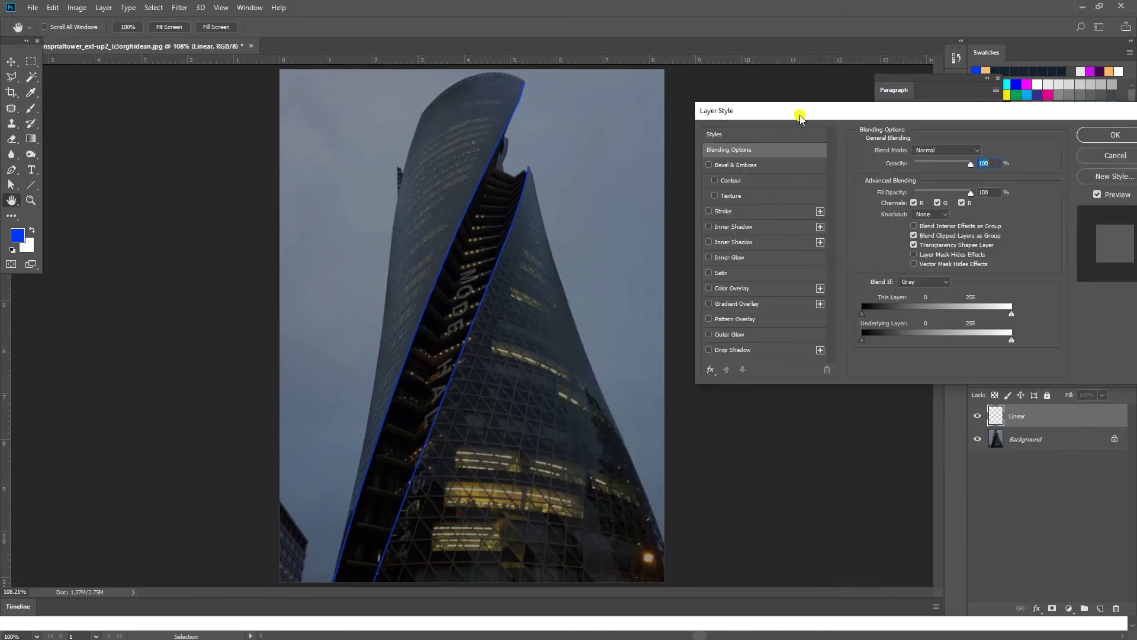
left_click(738, 335)
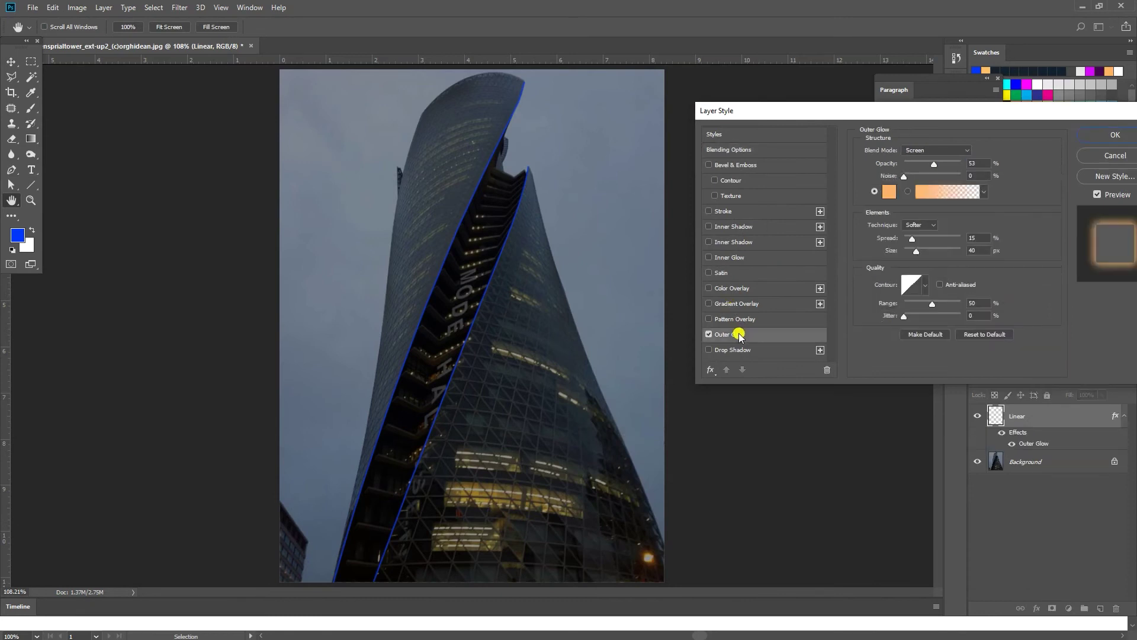
left_click(892, 192)
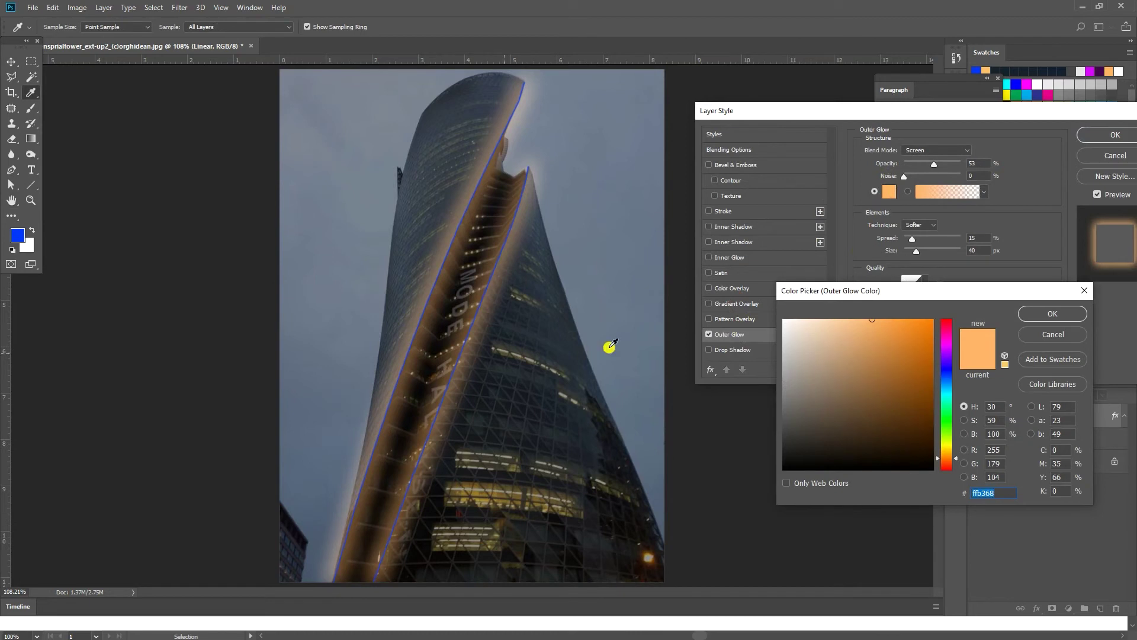
left_click(18, 232)
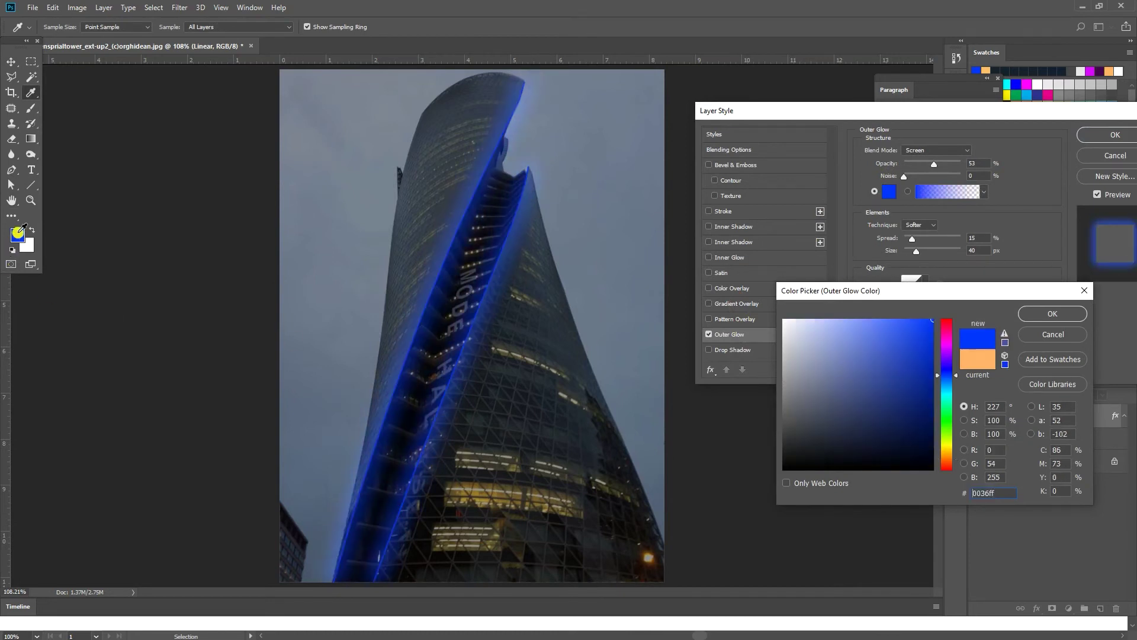
left_click(1025, 312)
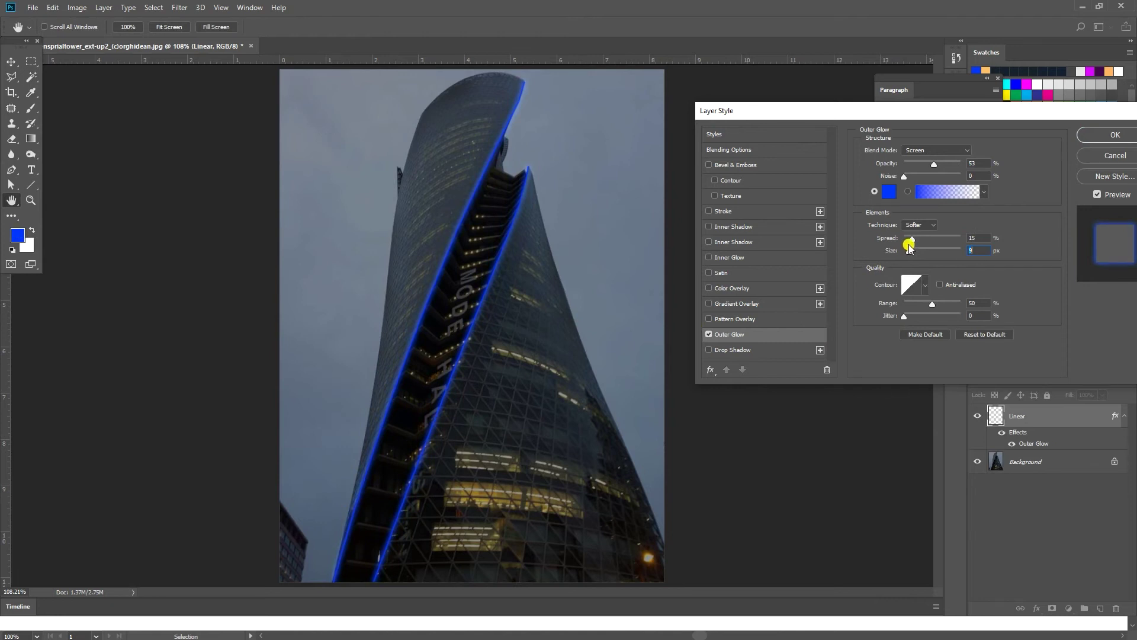
left_click_drag(912, 238, 926, 255)
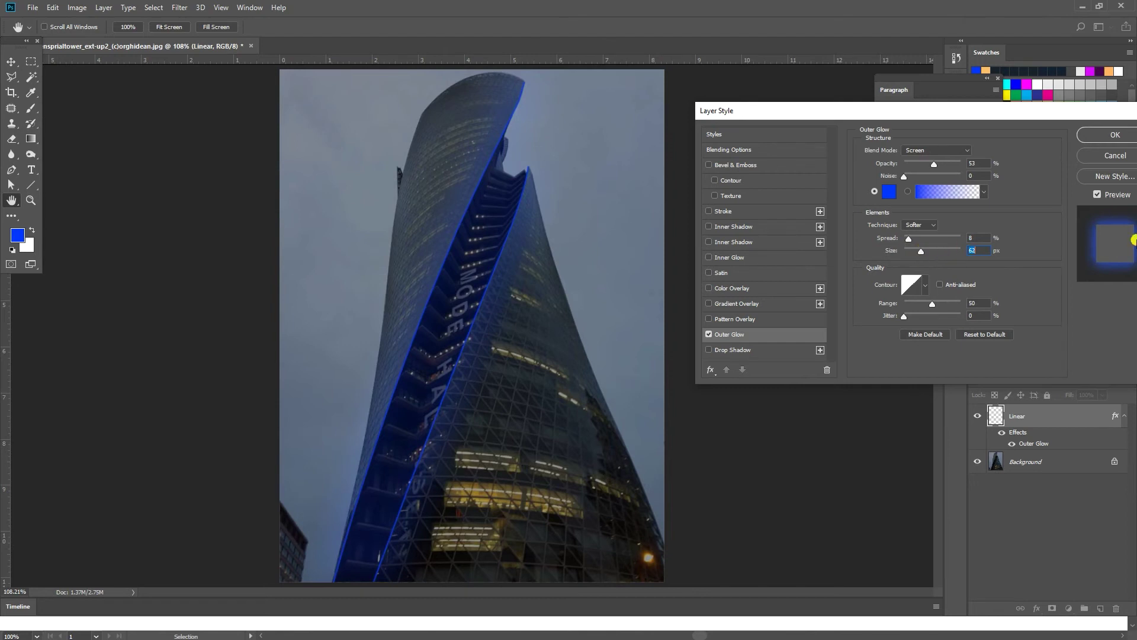
left_click(1097, 135)
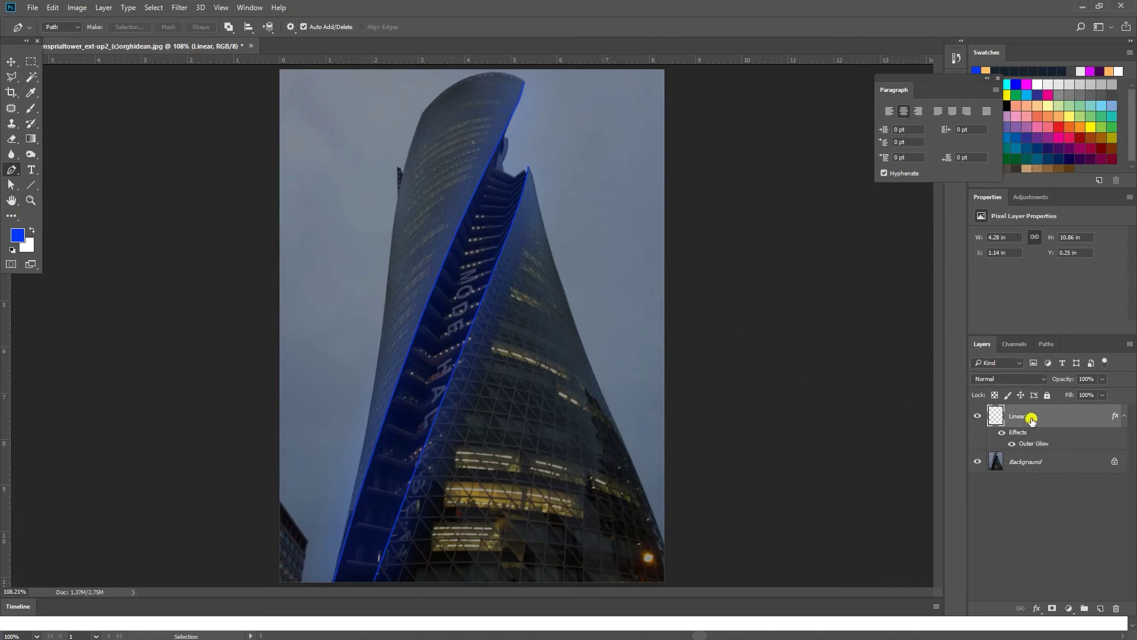
- Load the Linear stripe as a selection, hide Linear, and add a new Layer 1
left_click(32, 203)
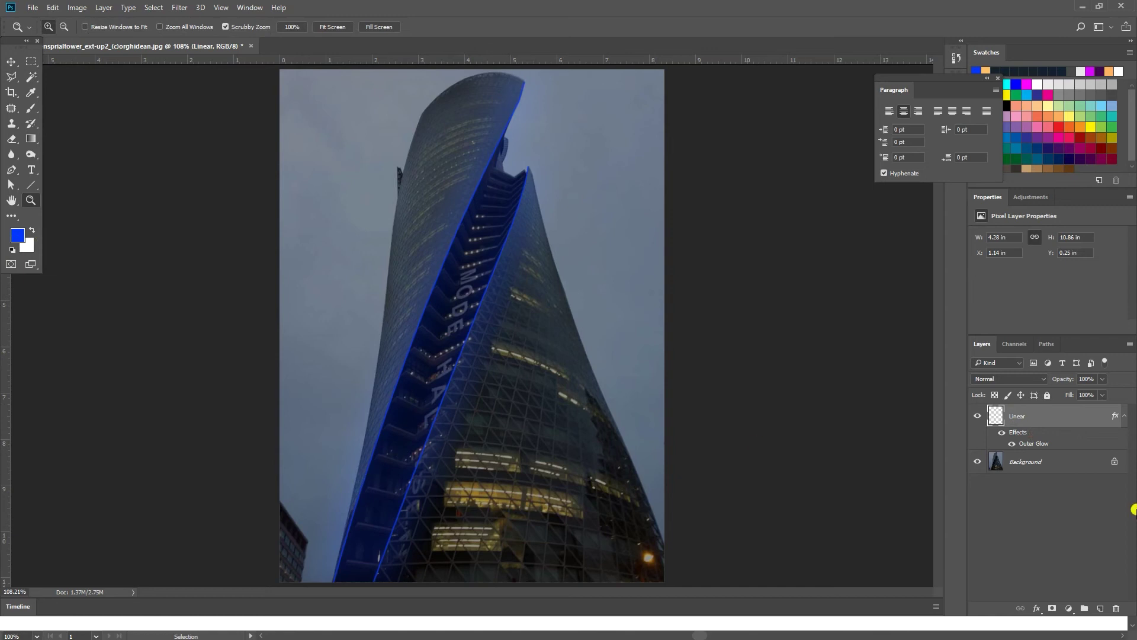
left_click(997, 418, "ctrl")
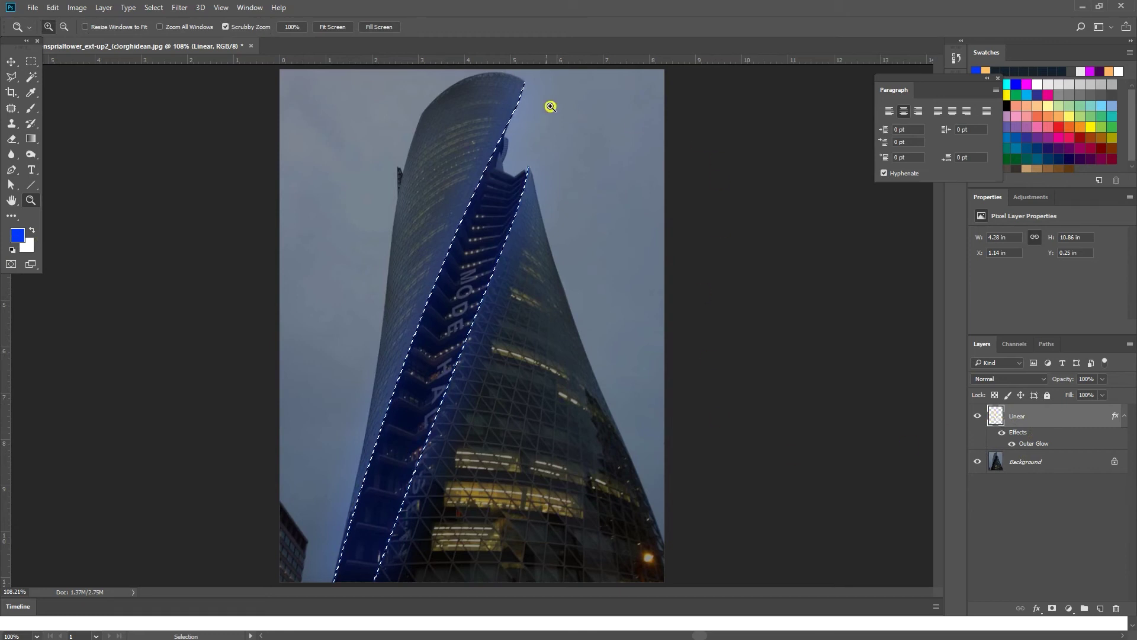
left_click(973, 419)
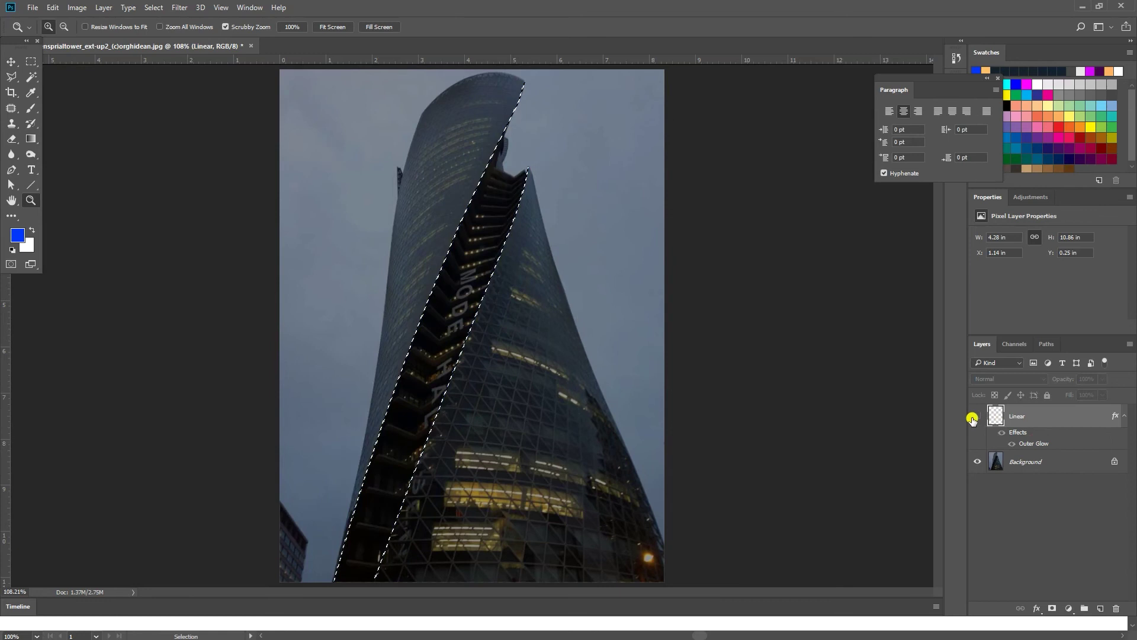
left_click(1100, 609)
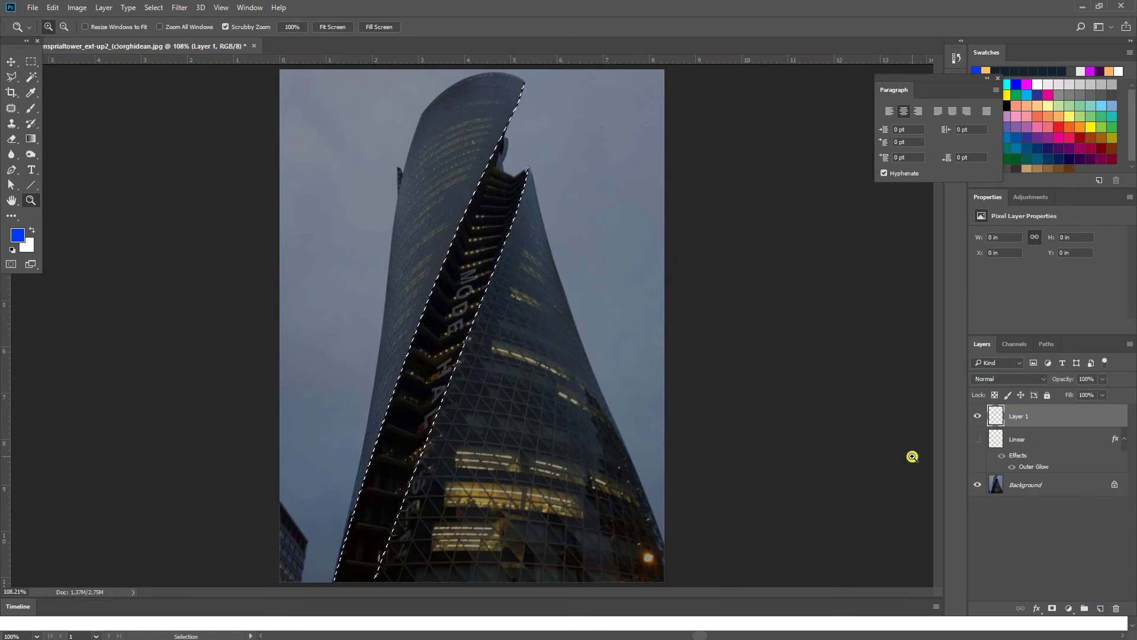
- Gradient-fill the stripe selection from base to top, deselect, then hide Layer 1 and show Linear
left_click(32, 142)
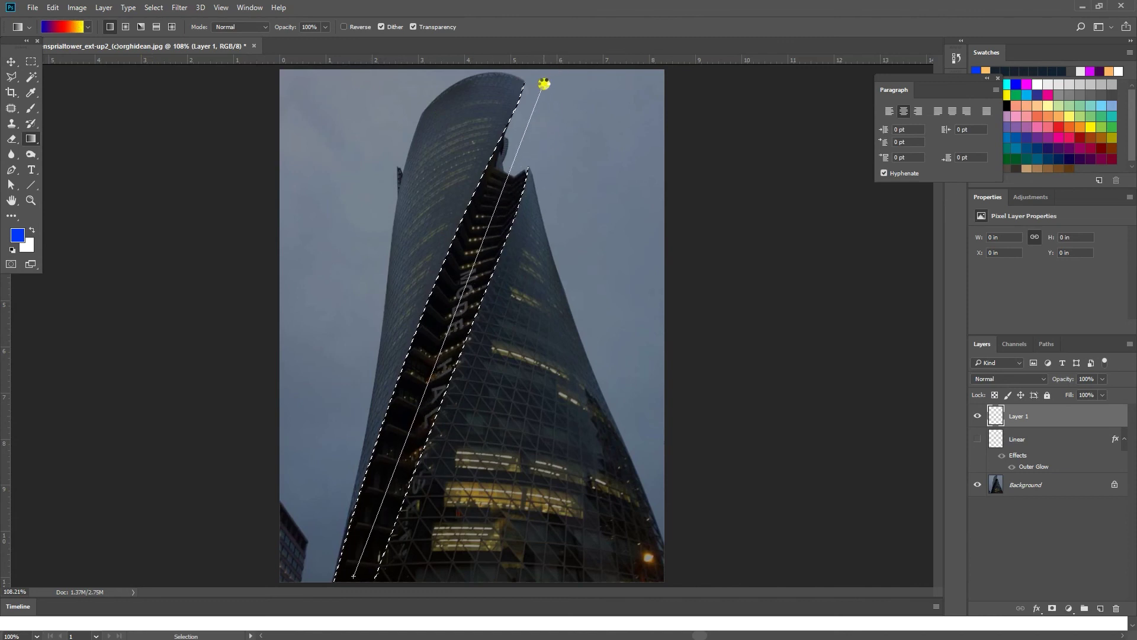
left_click_drag(544, 83, 544, 84)
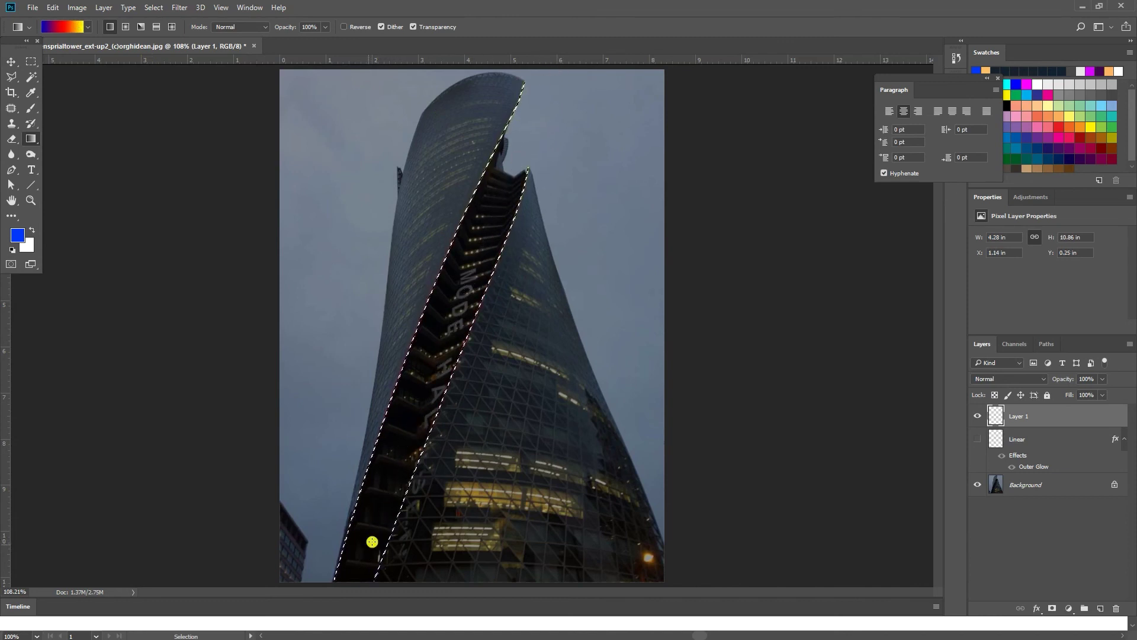
left_click_drag(532, 156, 546, 83)
left_click_drag(354, 573, 545, 86)
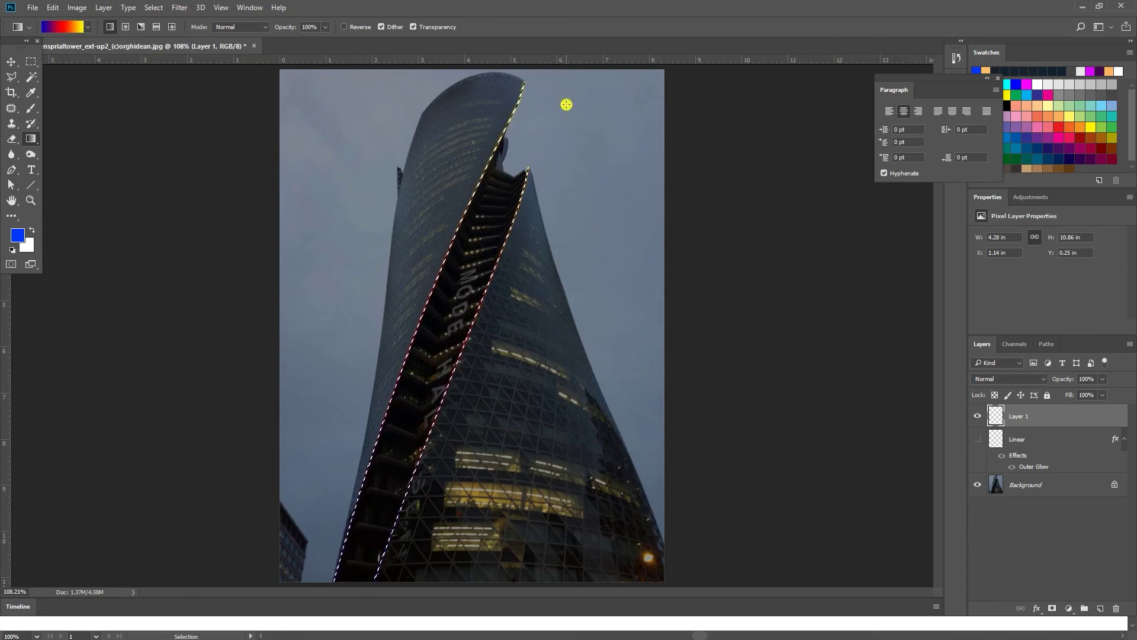
key("ctrl+d")
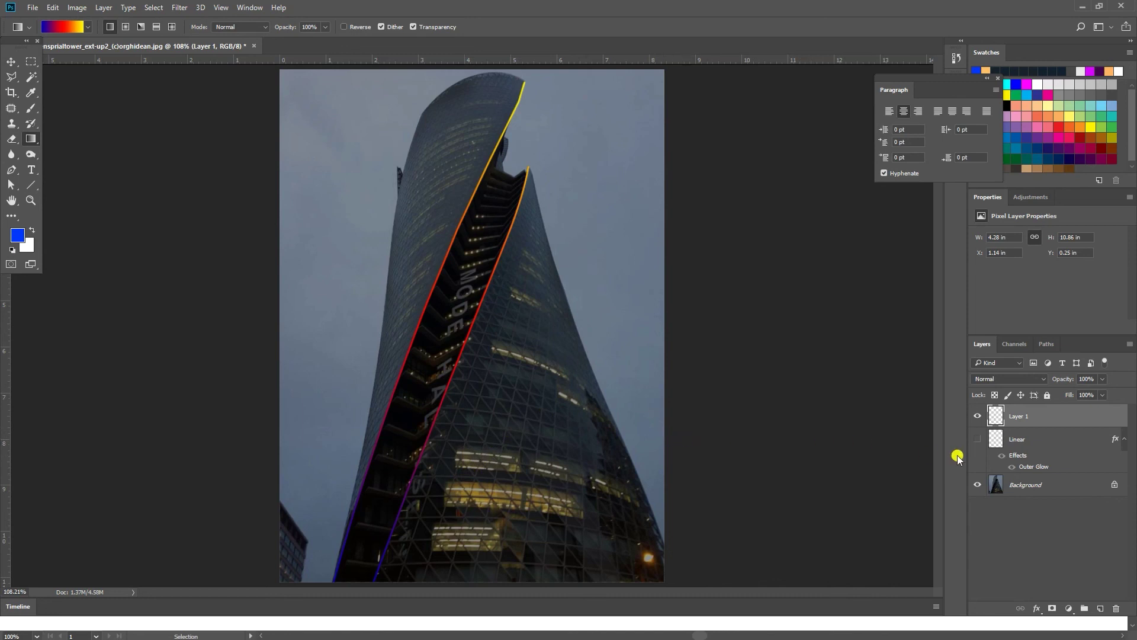
left_click_drag(977, 416, 977, 441)
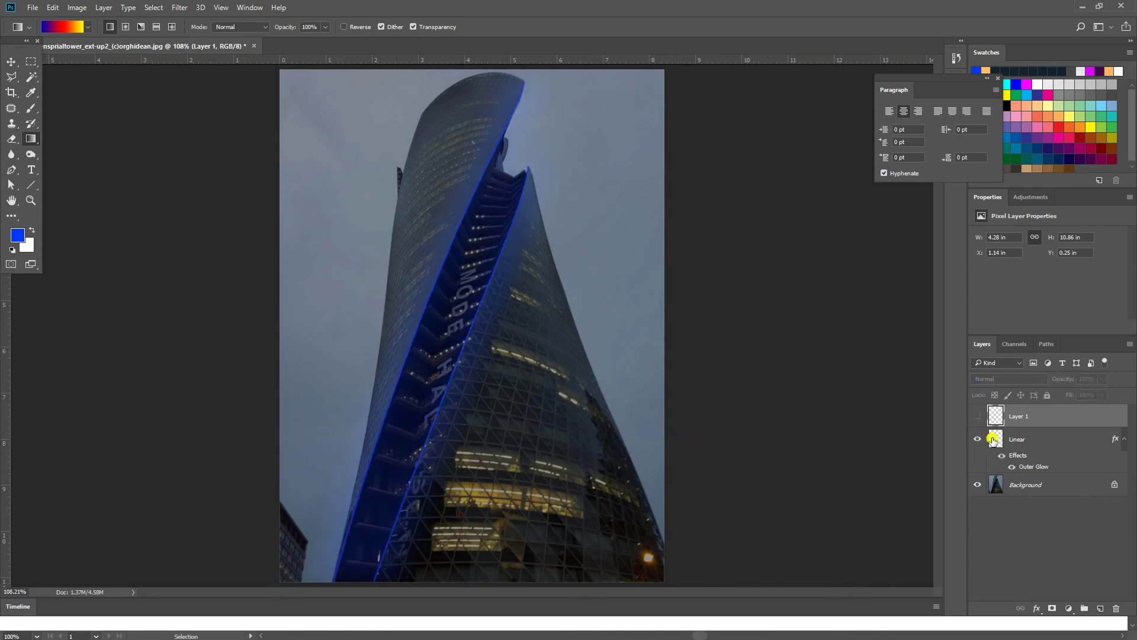
- Load the Linear stripe outline as a selection, hide Linear, and add a new Layer 2
left_click(1005, 441)
left_click(998, 441, "ctrl")
left_click(978, 439)
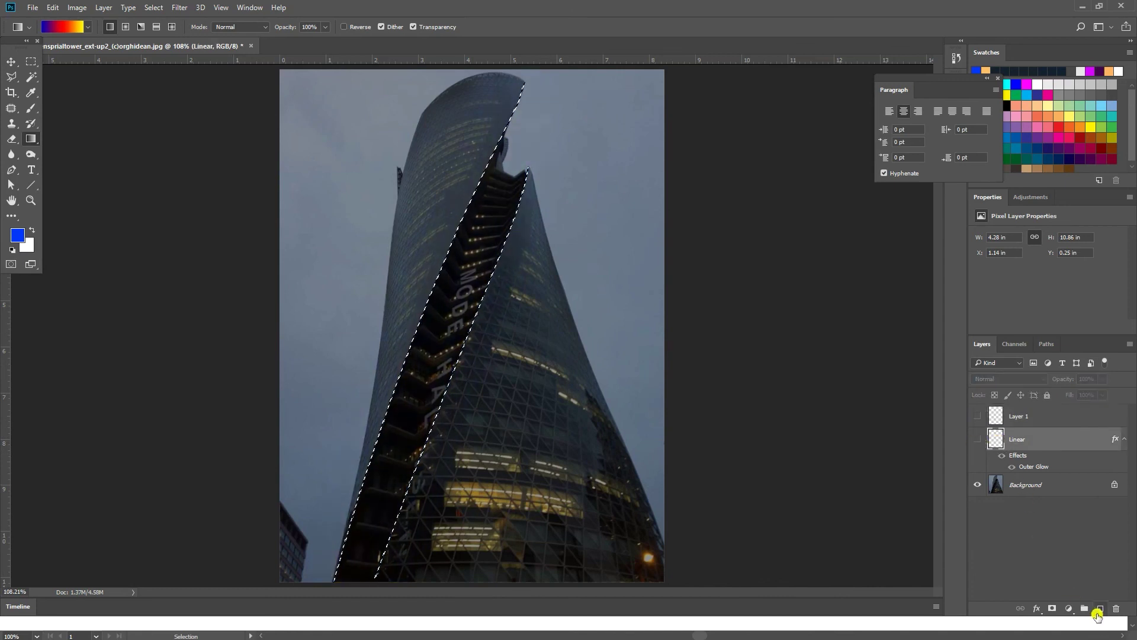
left_click(1098, 616)
- Set the foreground colour to orange fa8d23 and deselect to reveal the orange edge lines
left_click(15, 237)
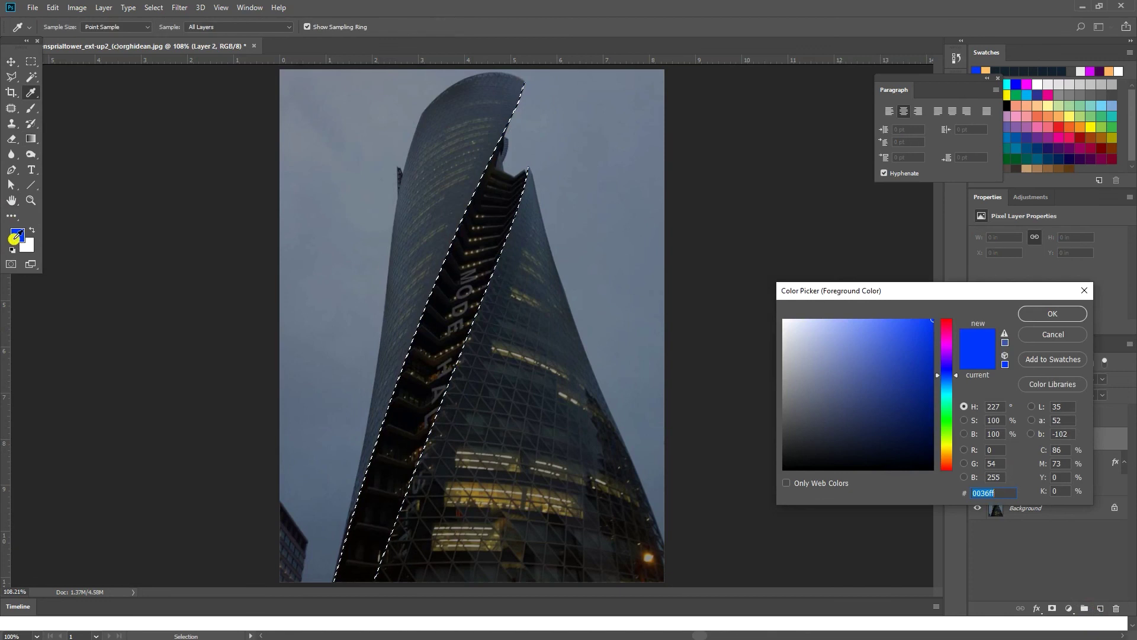
left_click_drag(948, 445, 949, 459)
left_click(906, 315)
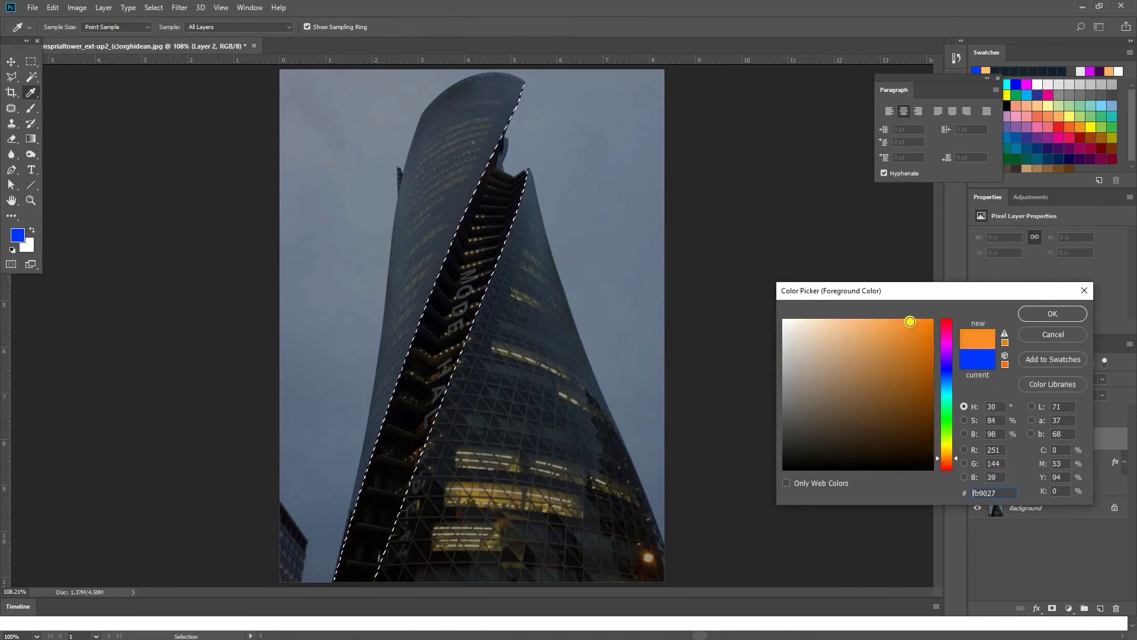
left_click(1036, 314)
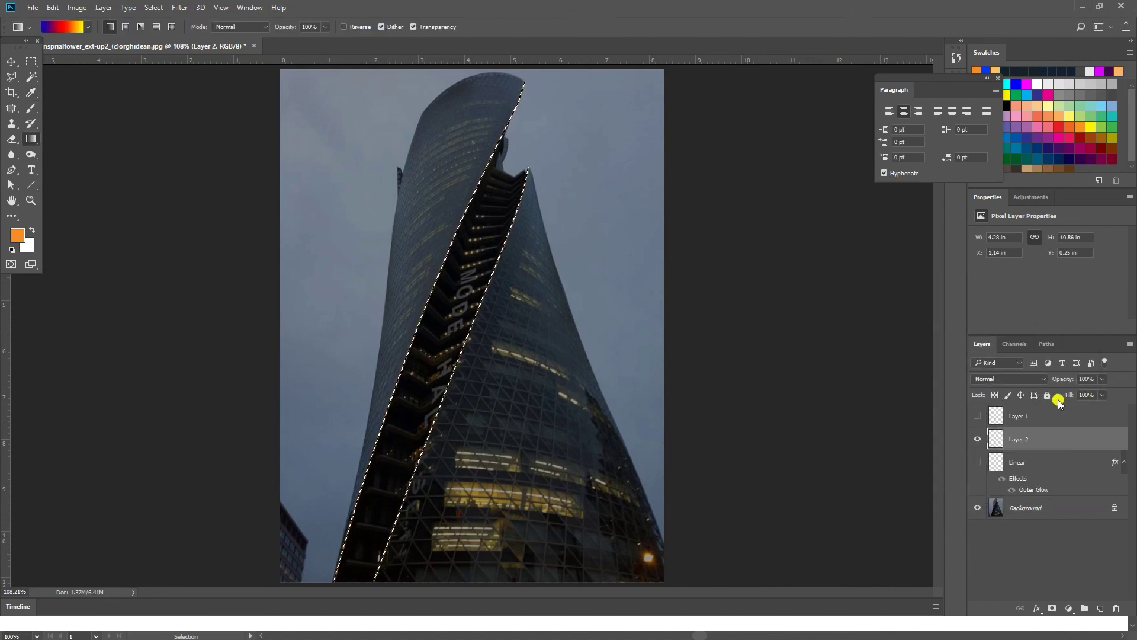
key("ctrl+d")
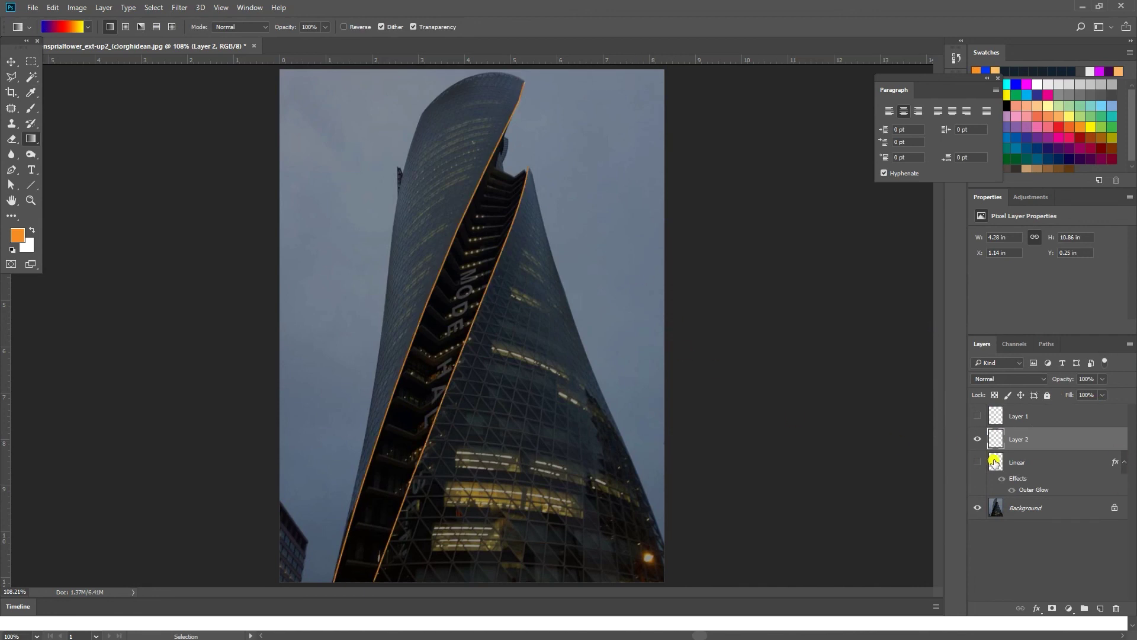
- Give Layer 2 a Screen-mode orange (fa8d23) Outer Glow with 8% spread and 62 px size
left_click(1037, 609)
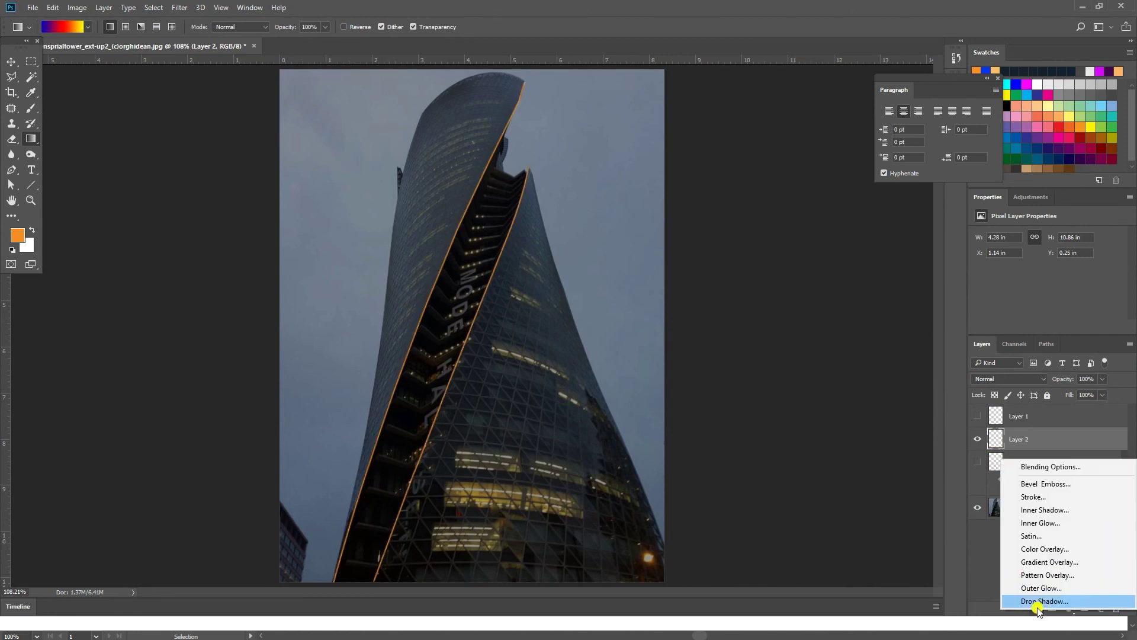
left_click(1043, 466)
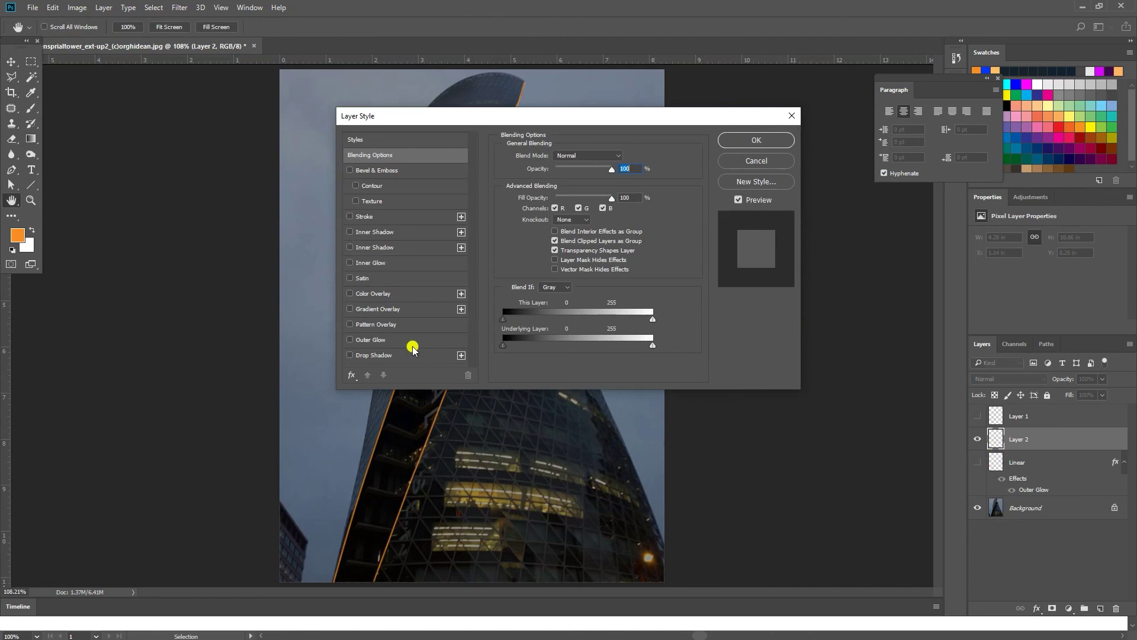
left_click(367, 342)
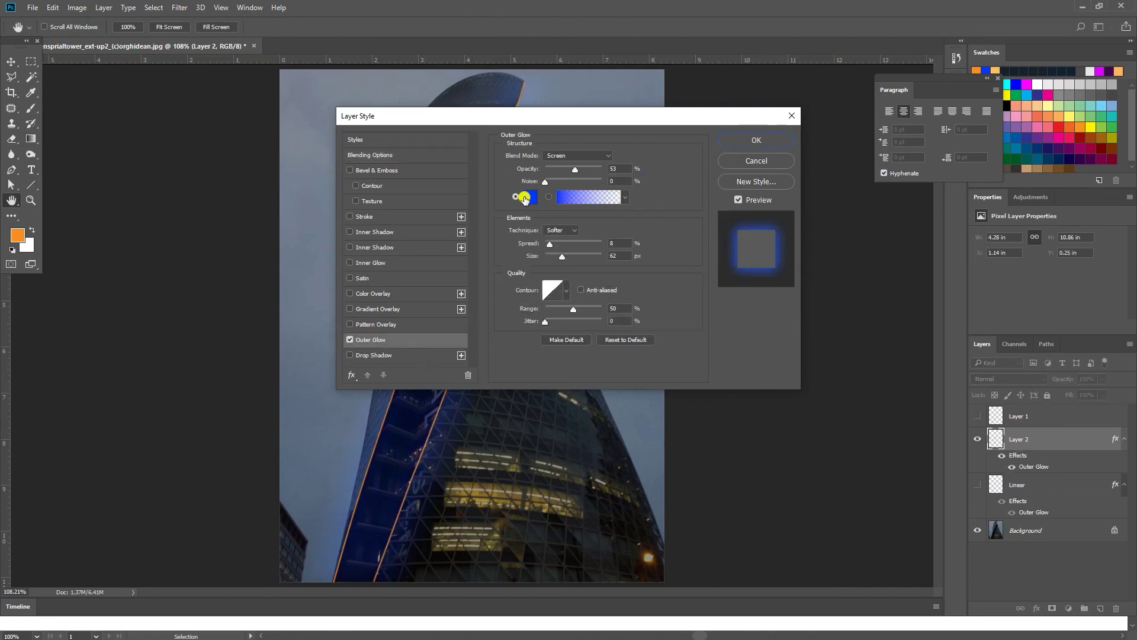
left_click(529, 197)
left_click(17, 235)
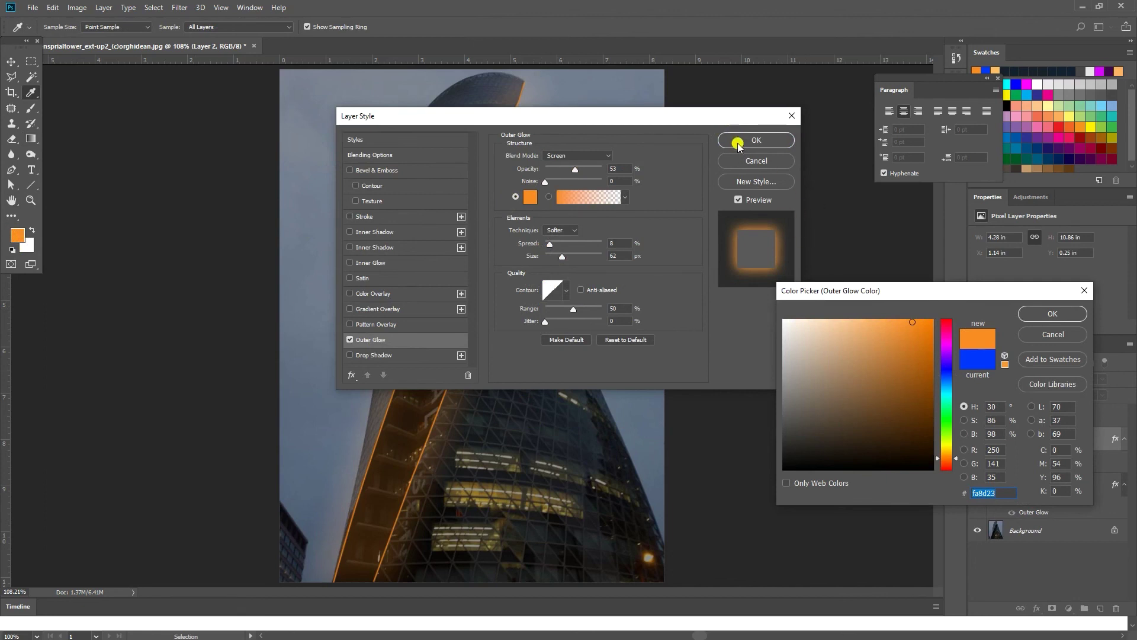
left_click(1075, 315)
left_click(745, 145)
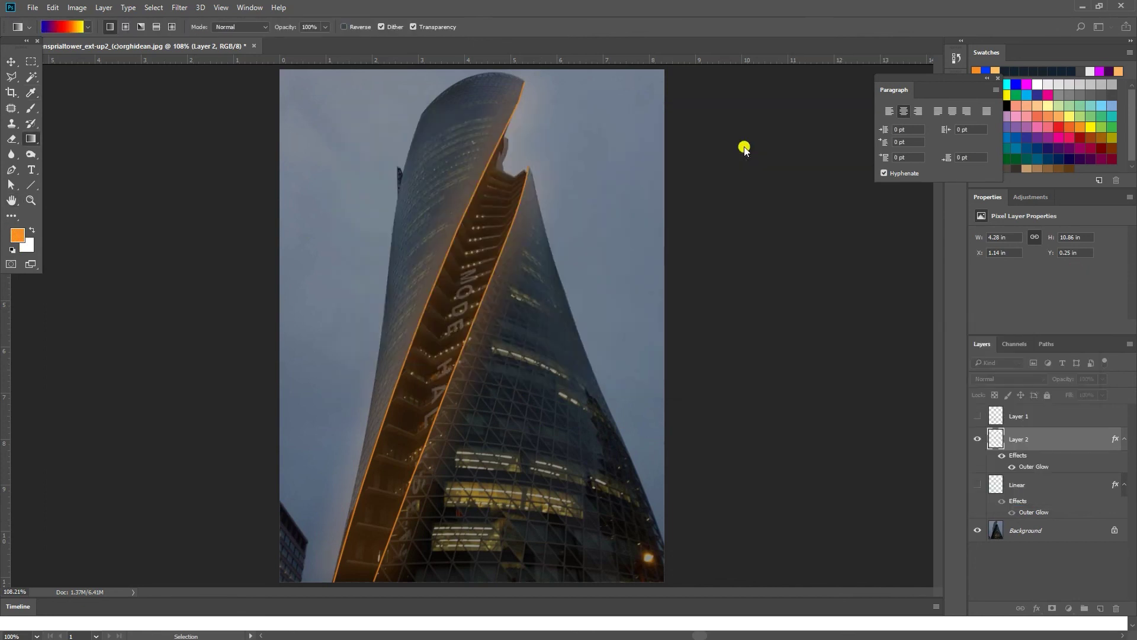